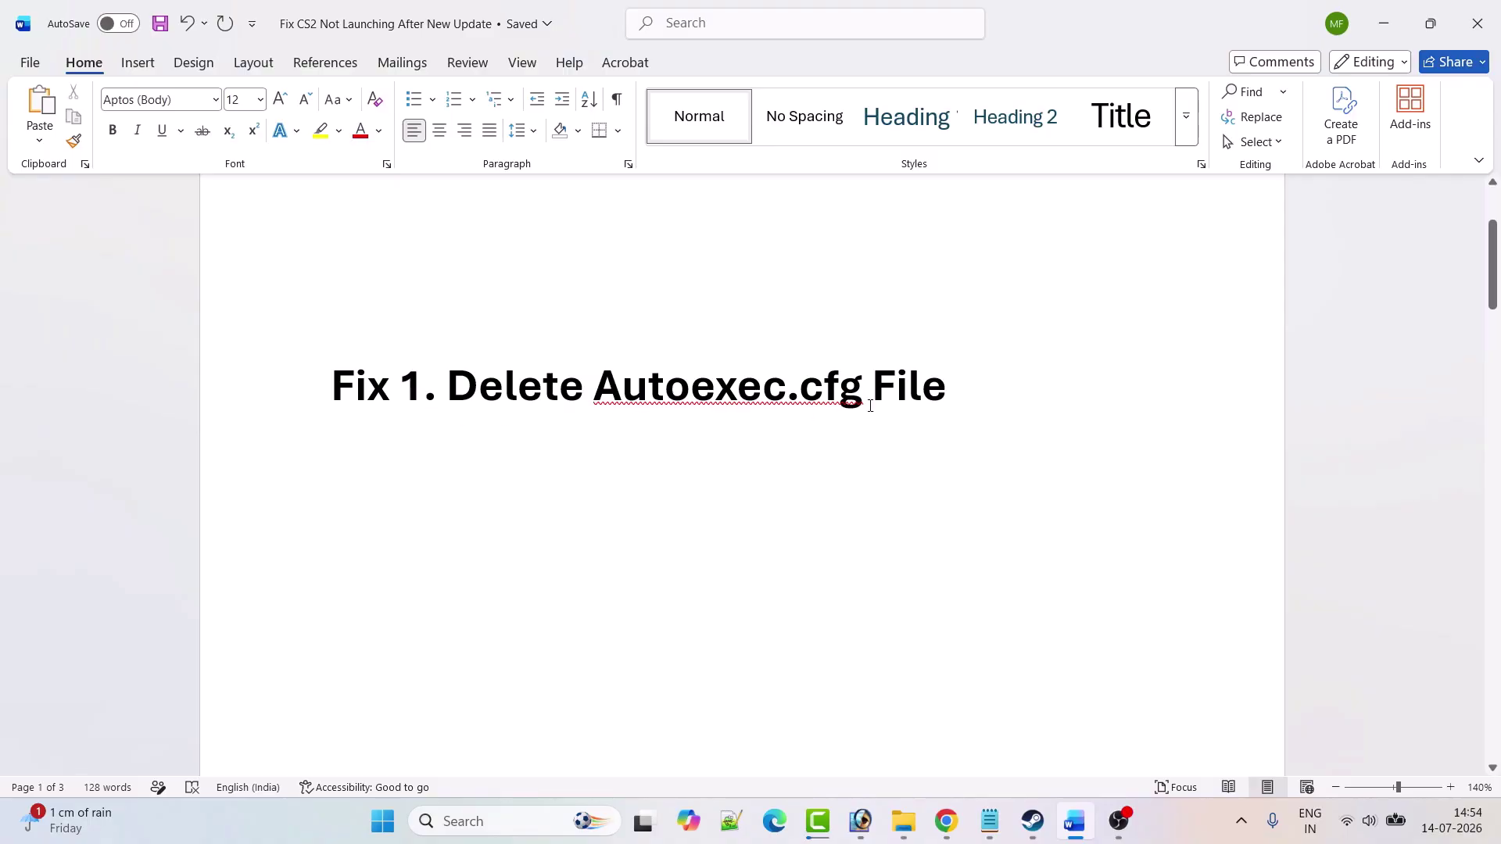
Switch to Steam and browse the local files of Counter-Strike 2 in a maximized folder window.
left_click(1032, 821)
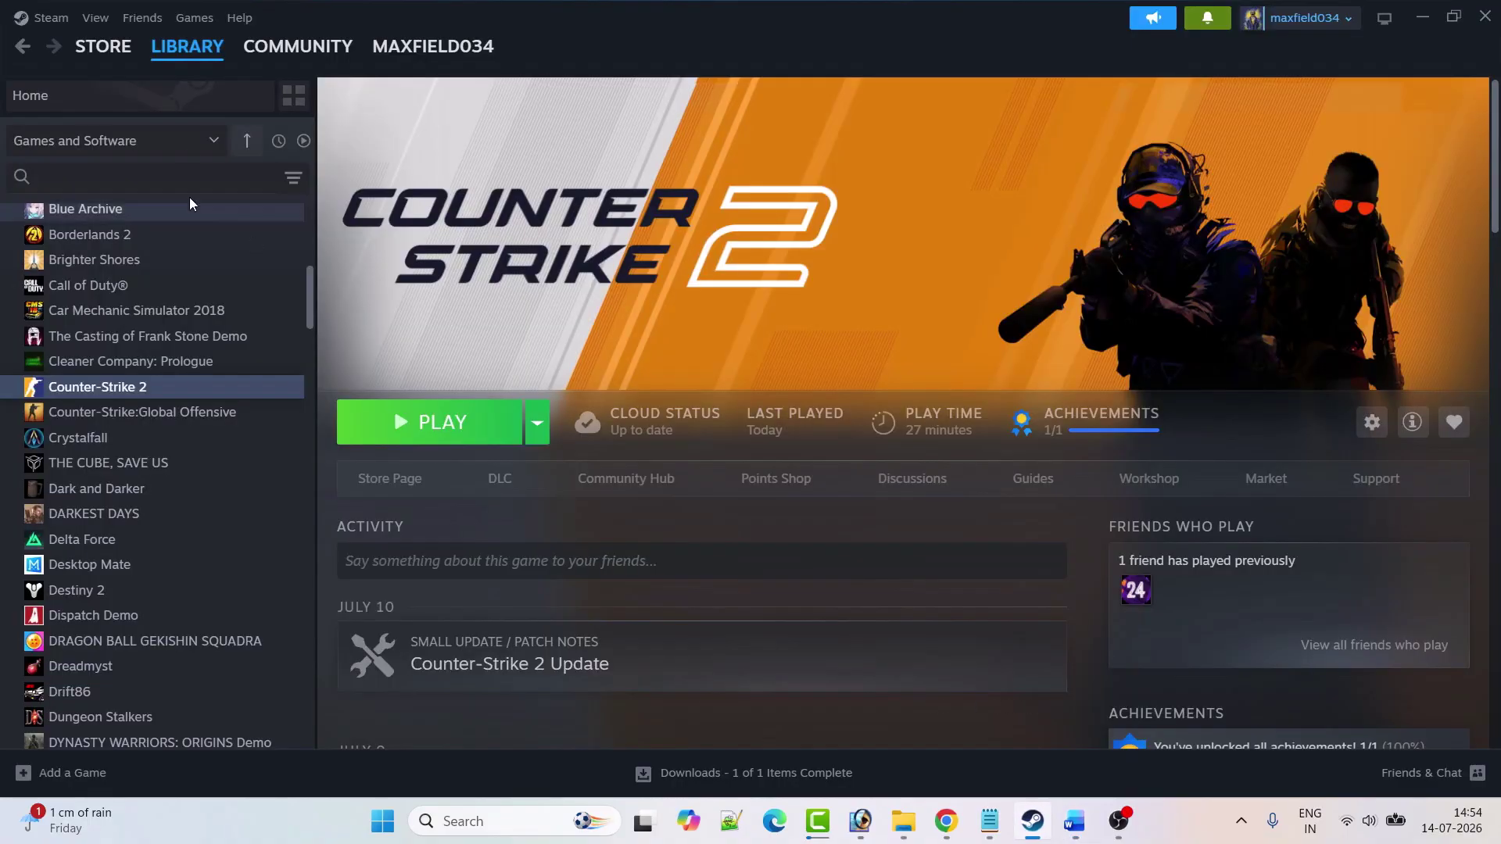
right_click(157, 386)
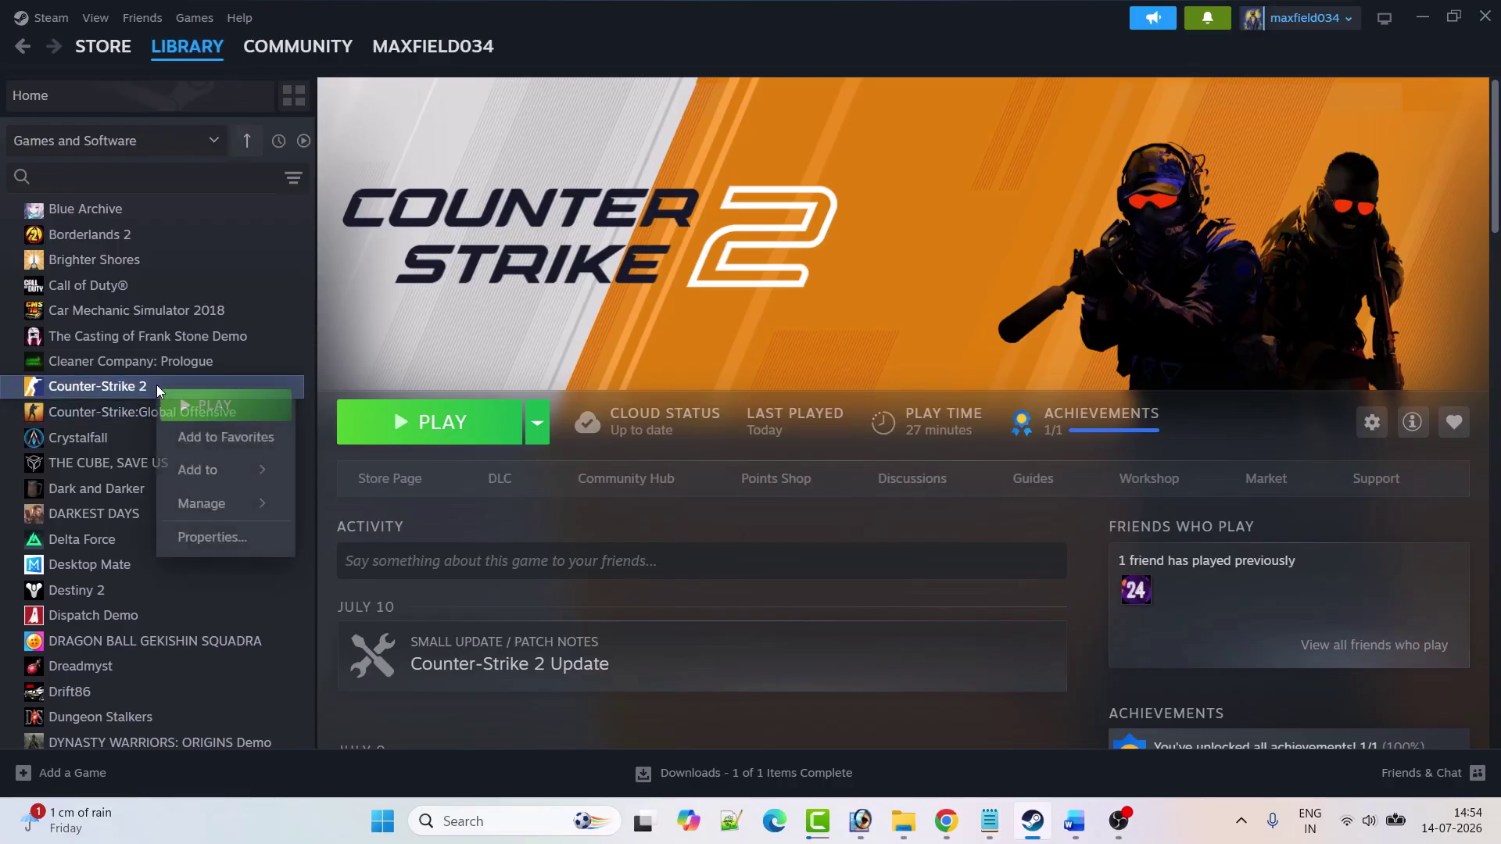
mouse_move(226, 509)
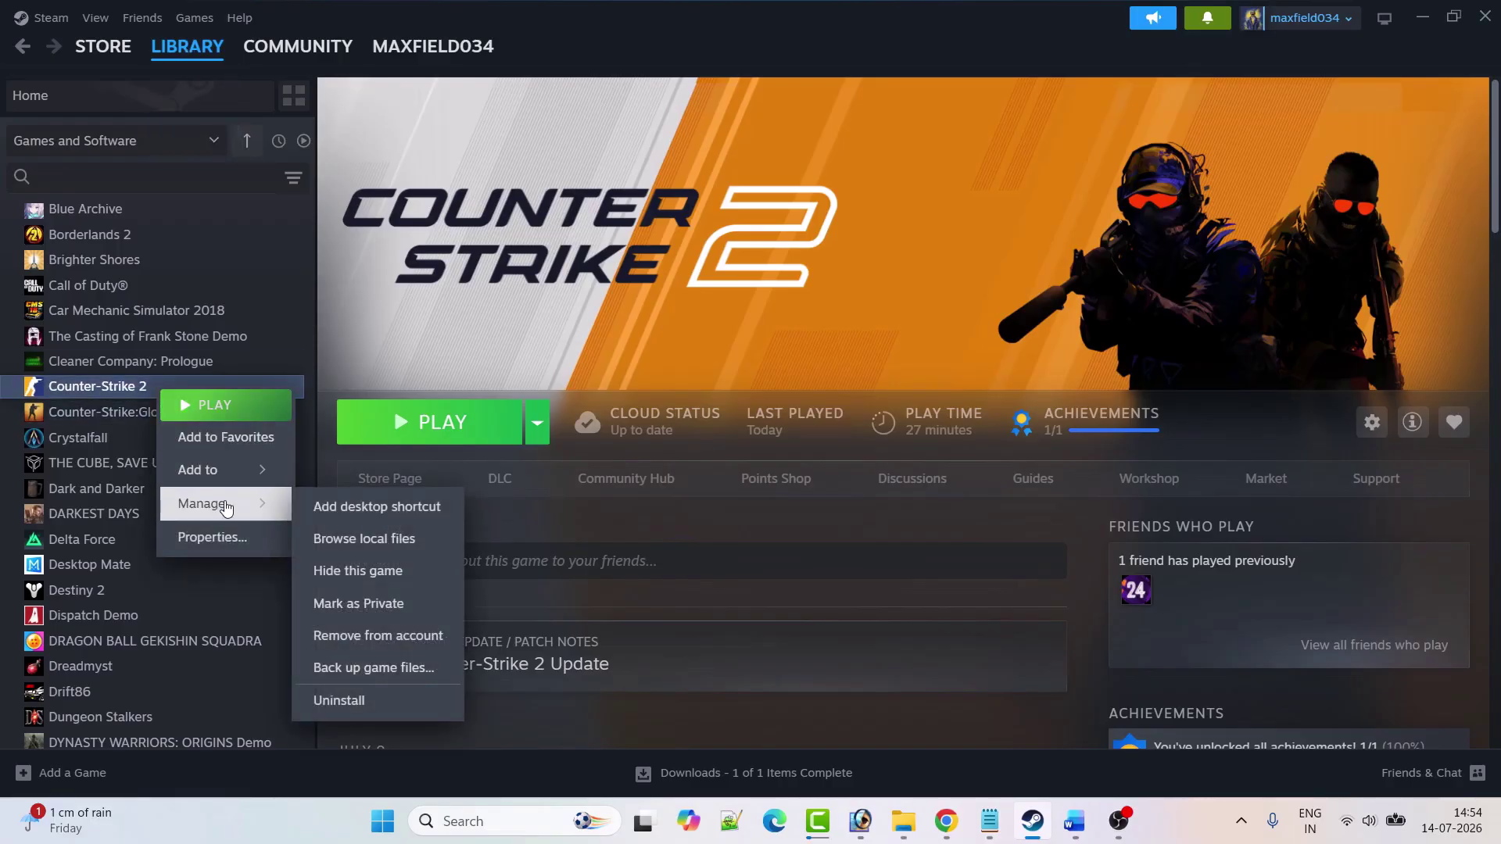
left_click(379, 537)
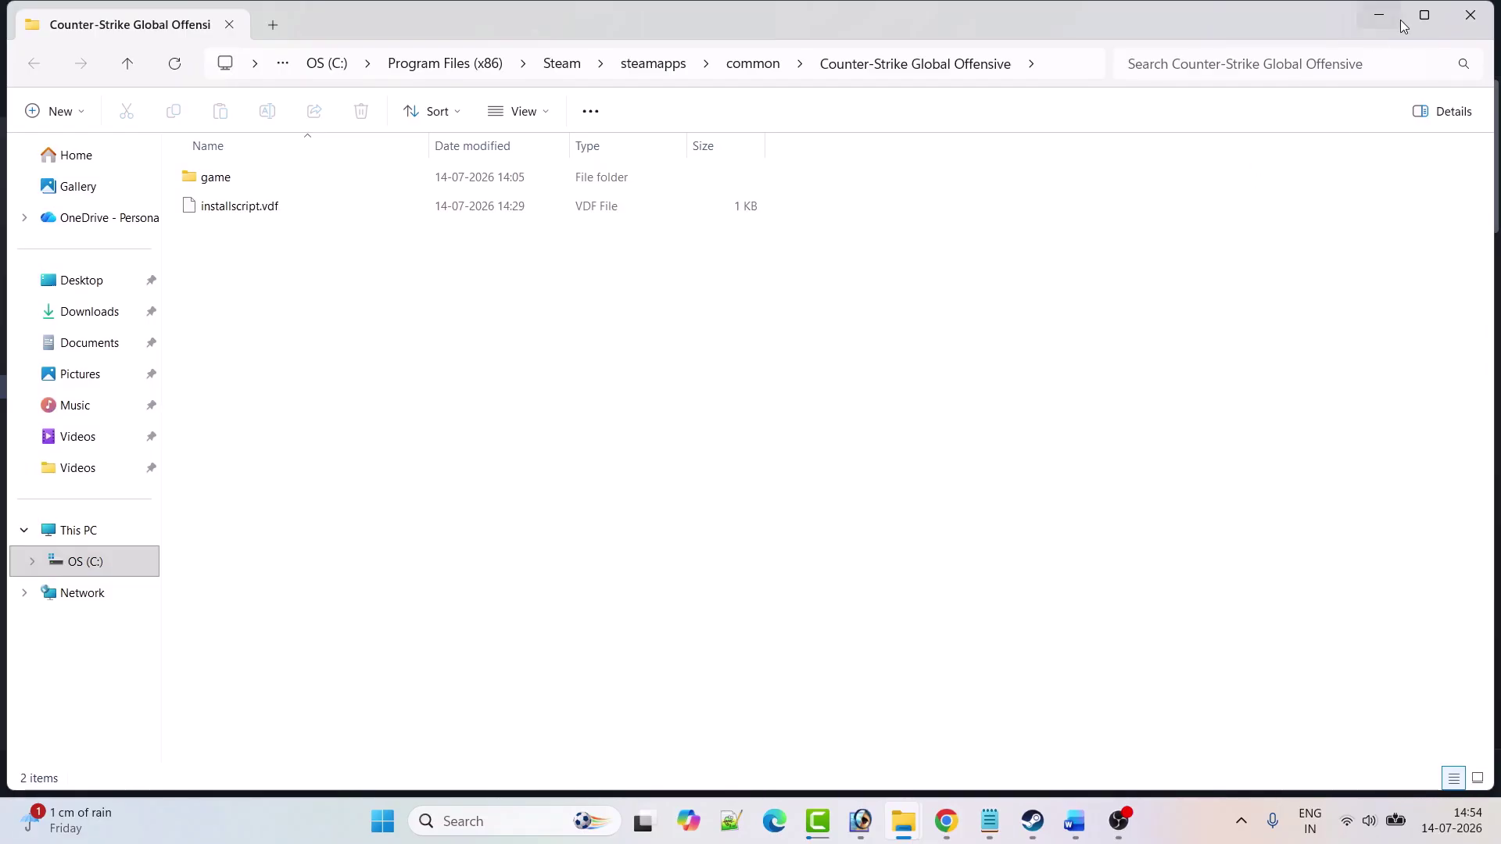
left_click(1418, 17)
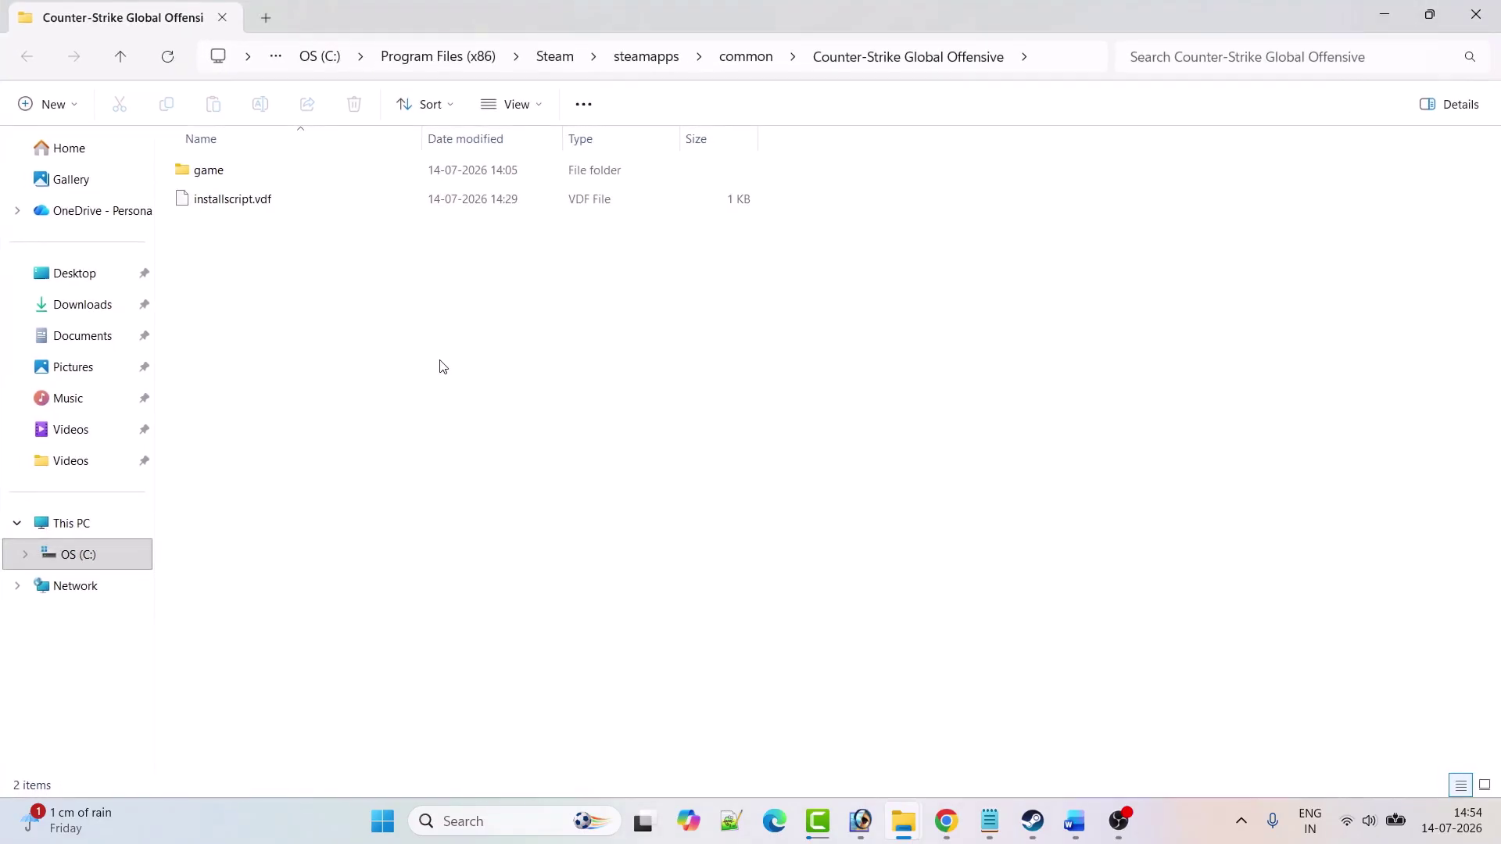
Delete the Autoexec.cfg file from the game\csgo\cfg folder.
double_click(241, 178)
double_click(227, 233)
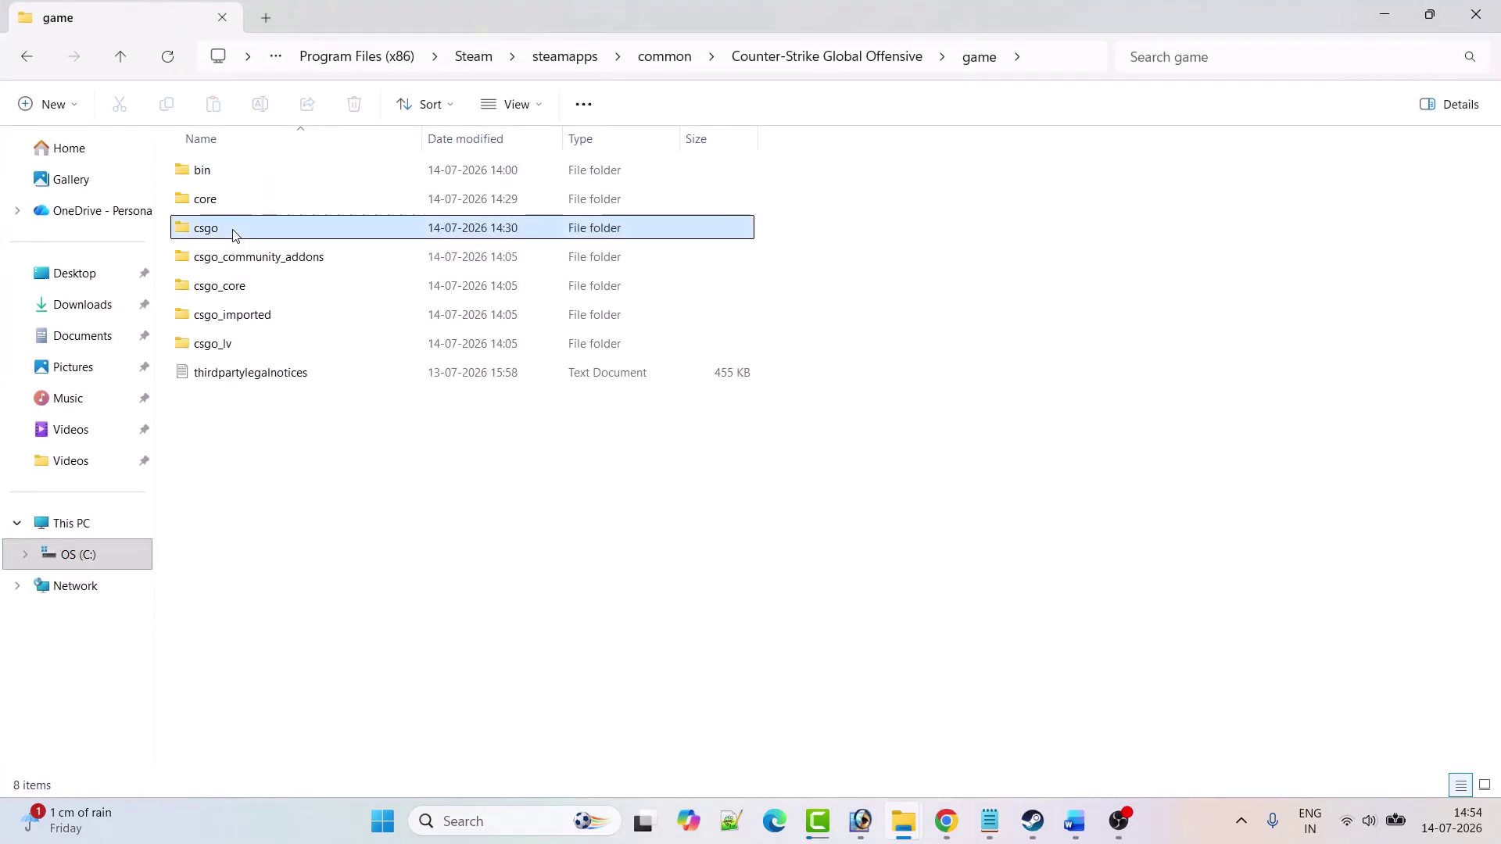
double_click(216, 231)
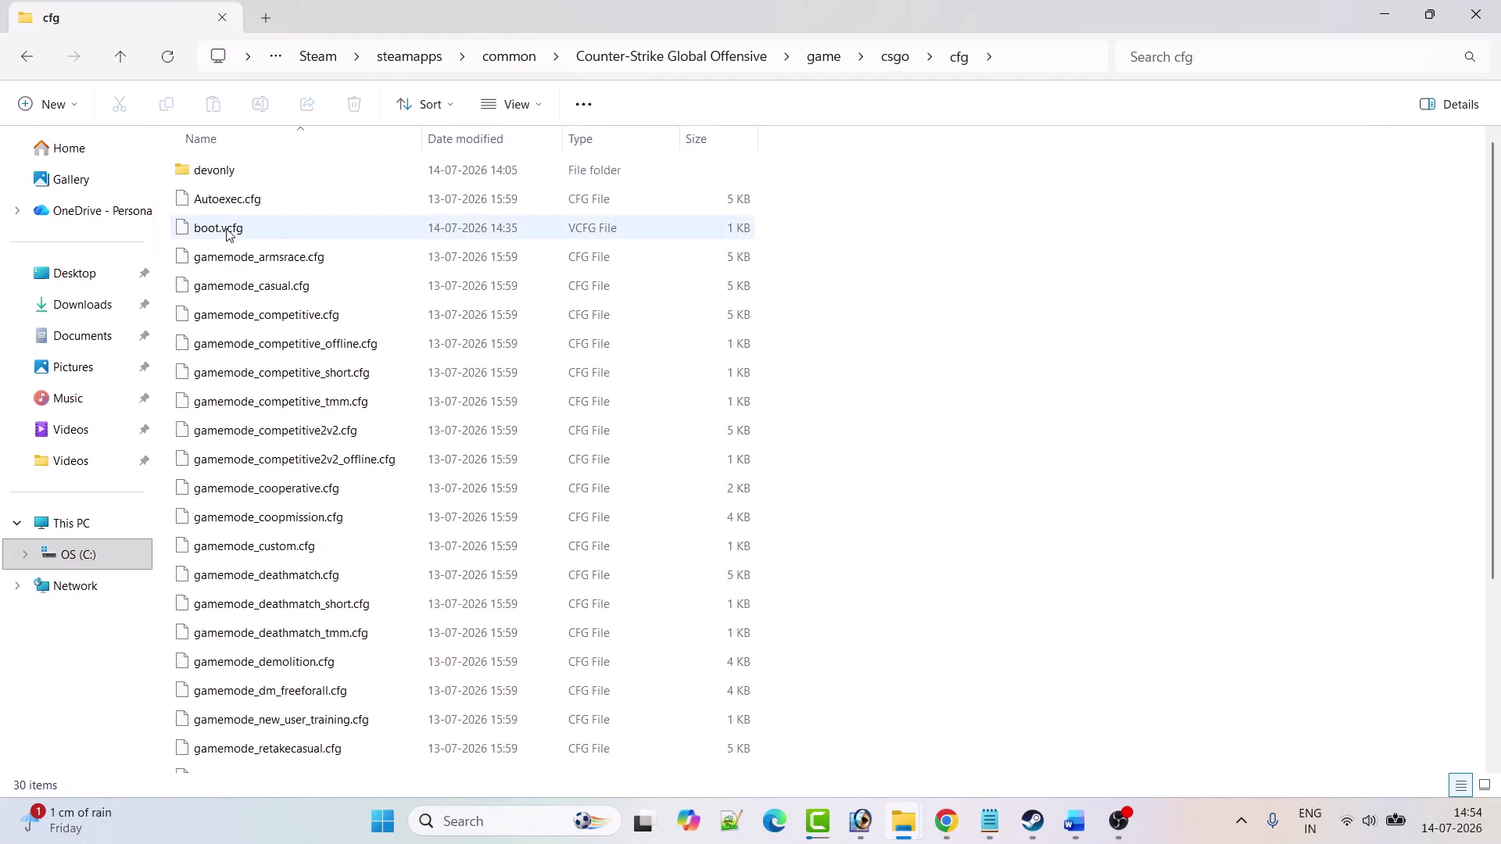
left_click(235, 205)
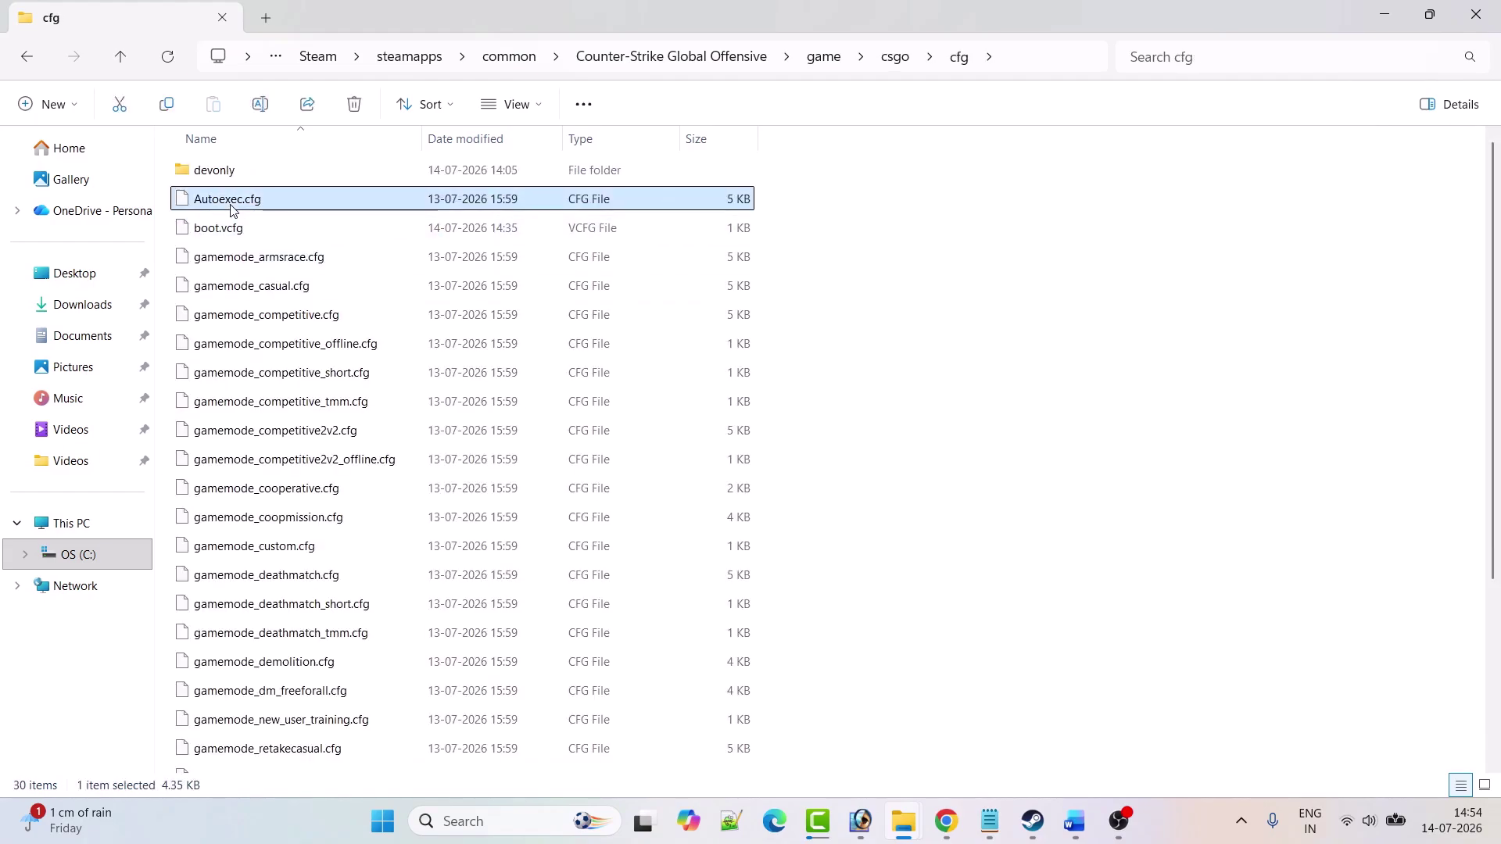
right_click(275, 205)
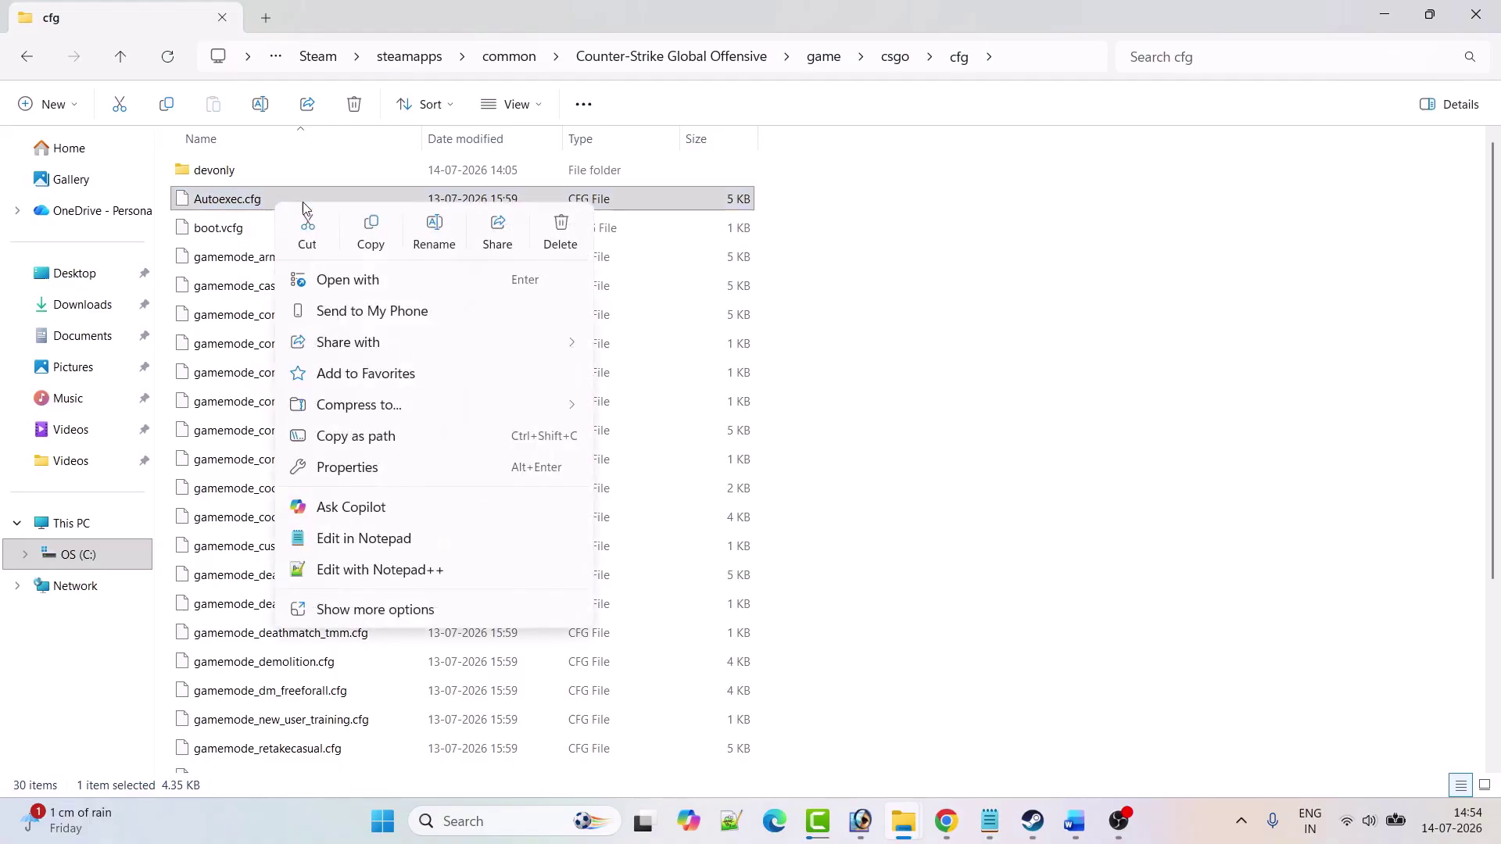
left_click(551, 246)
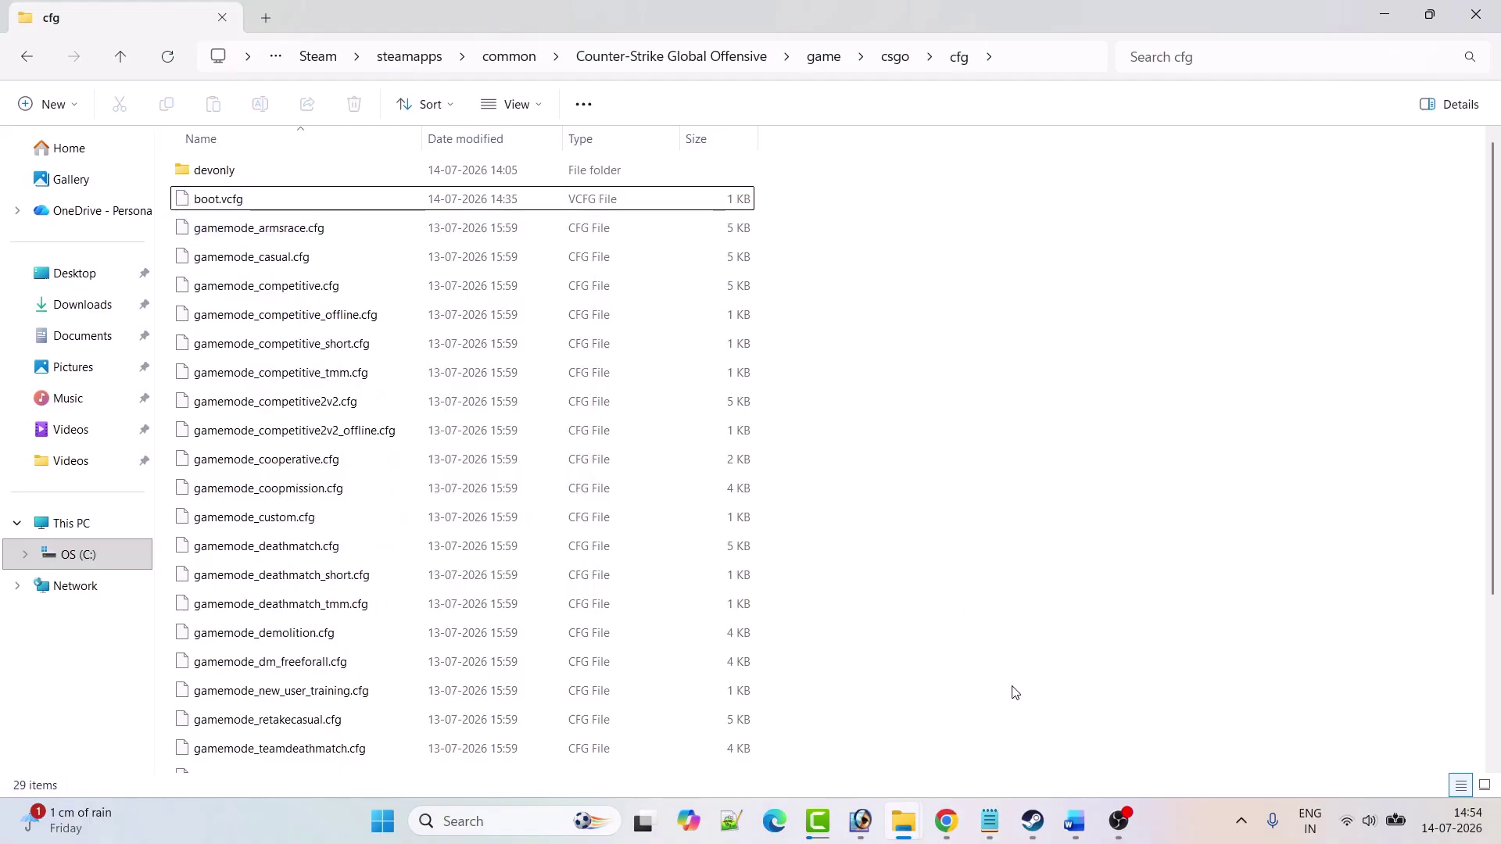
Return to the Word notes by way of Steam and read on past the Fix 1 heading.
left_click(1033, 823)
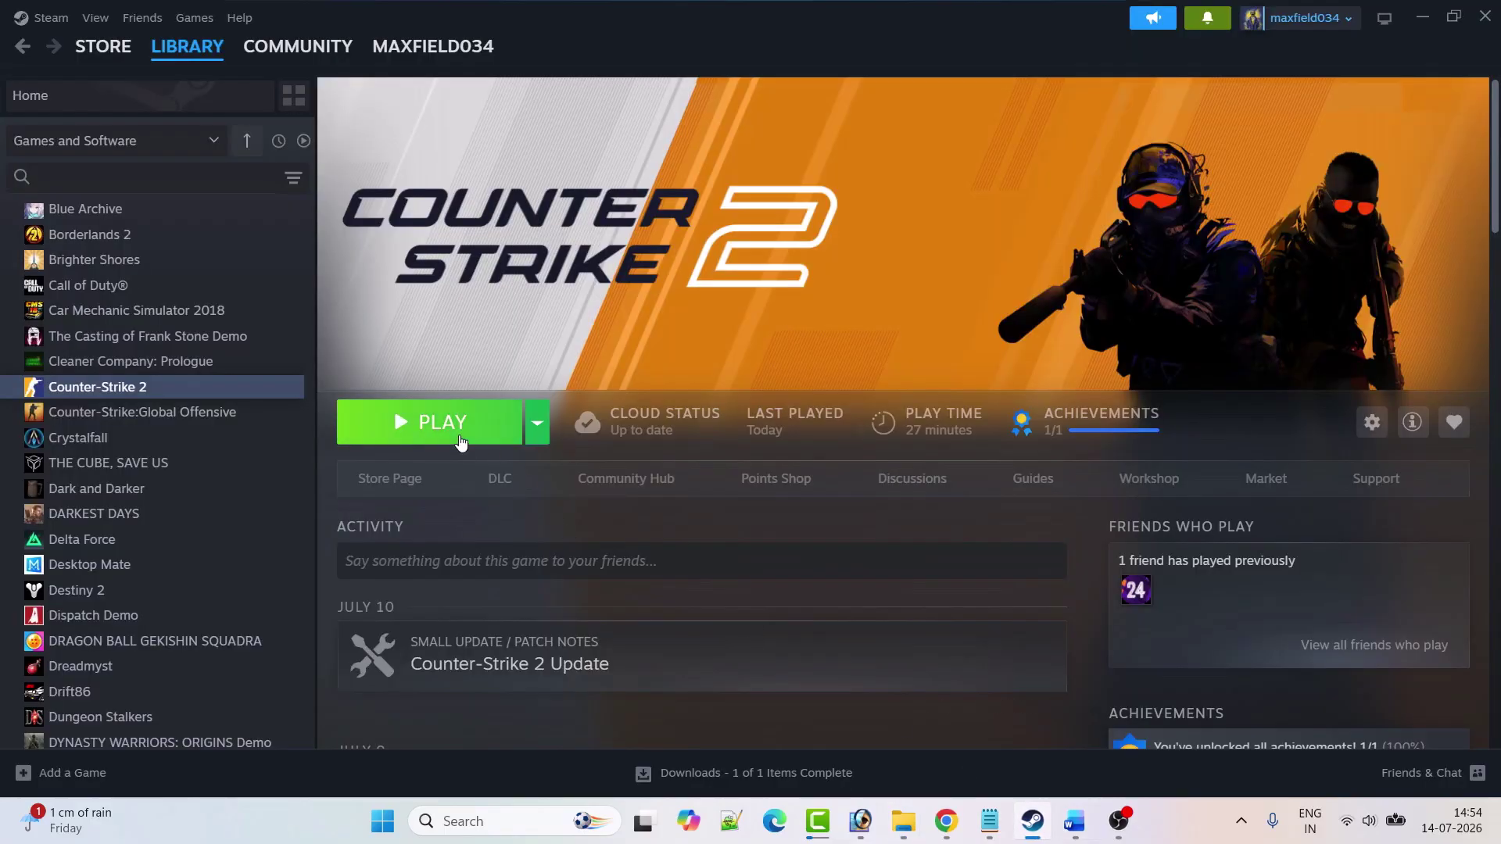
key("alt+Tab")
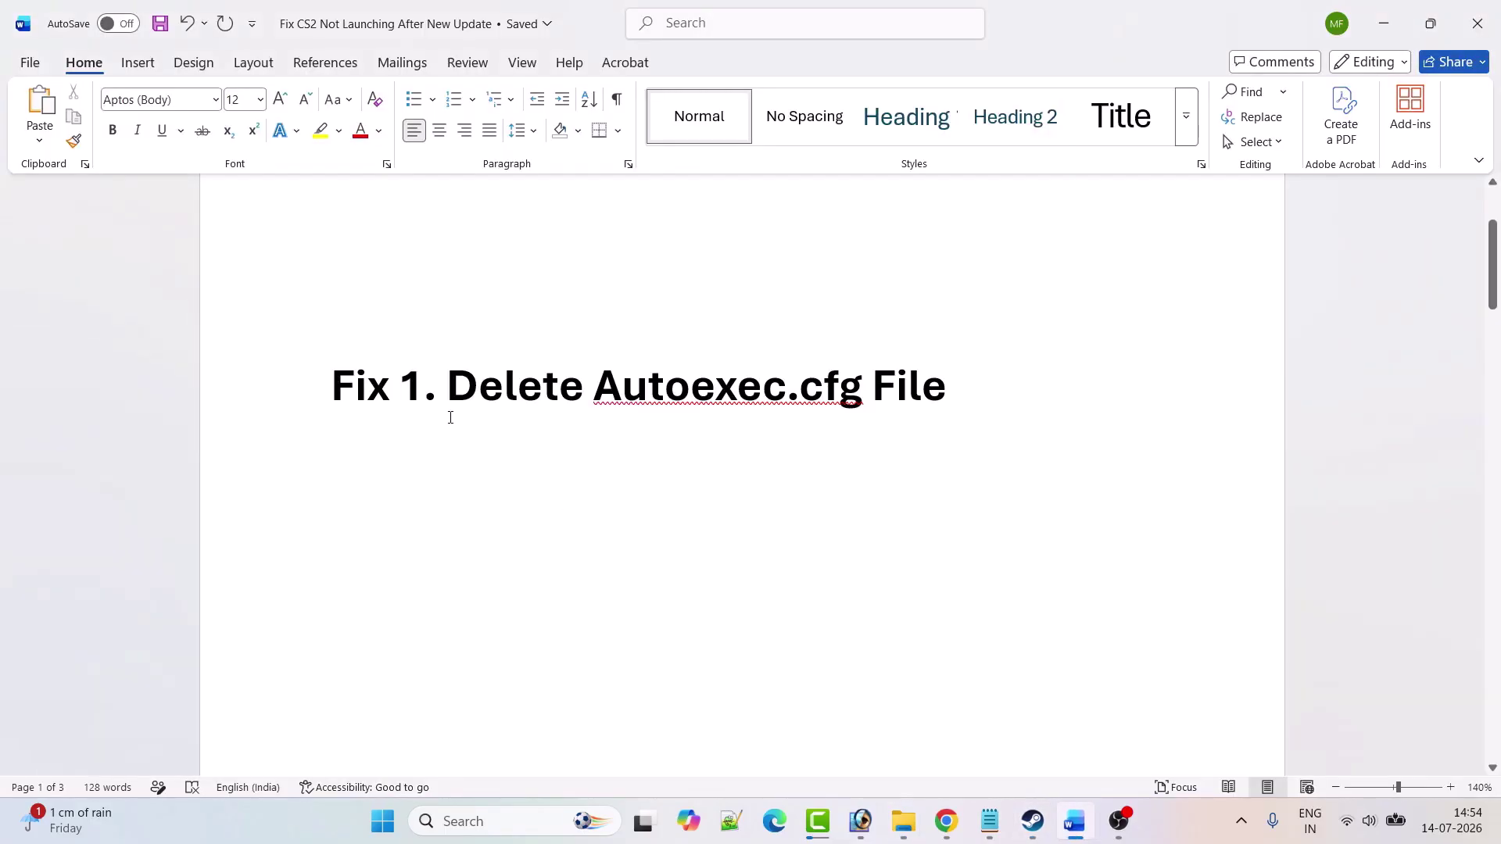
left_click_drag(348, 391, 975, 395)
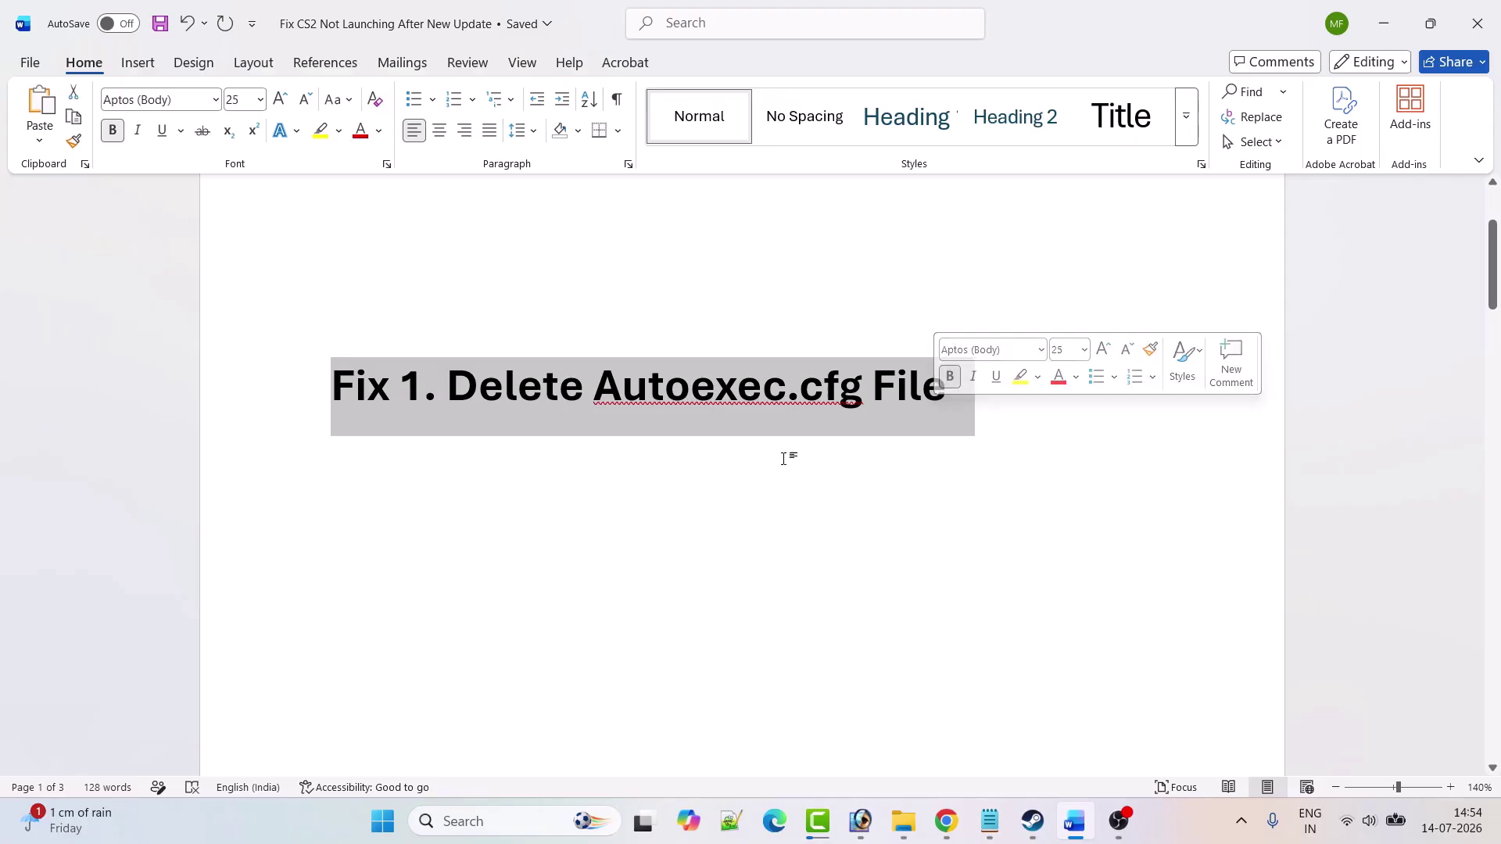
scroll(354, 484, "down", 4)
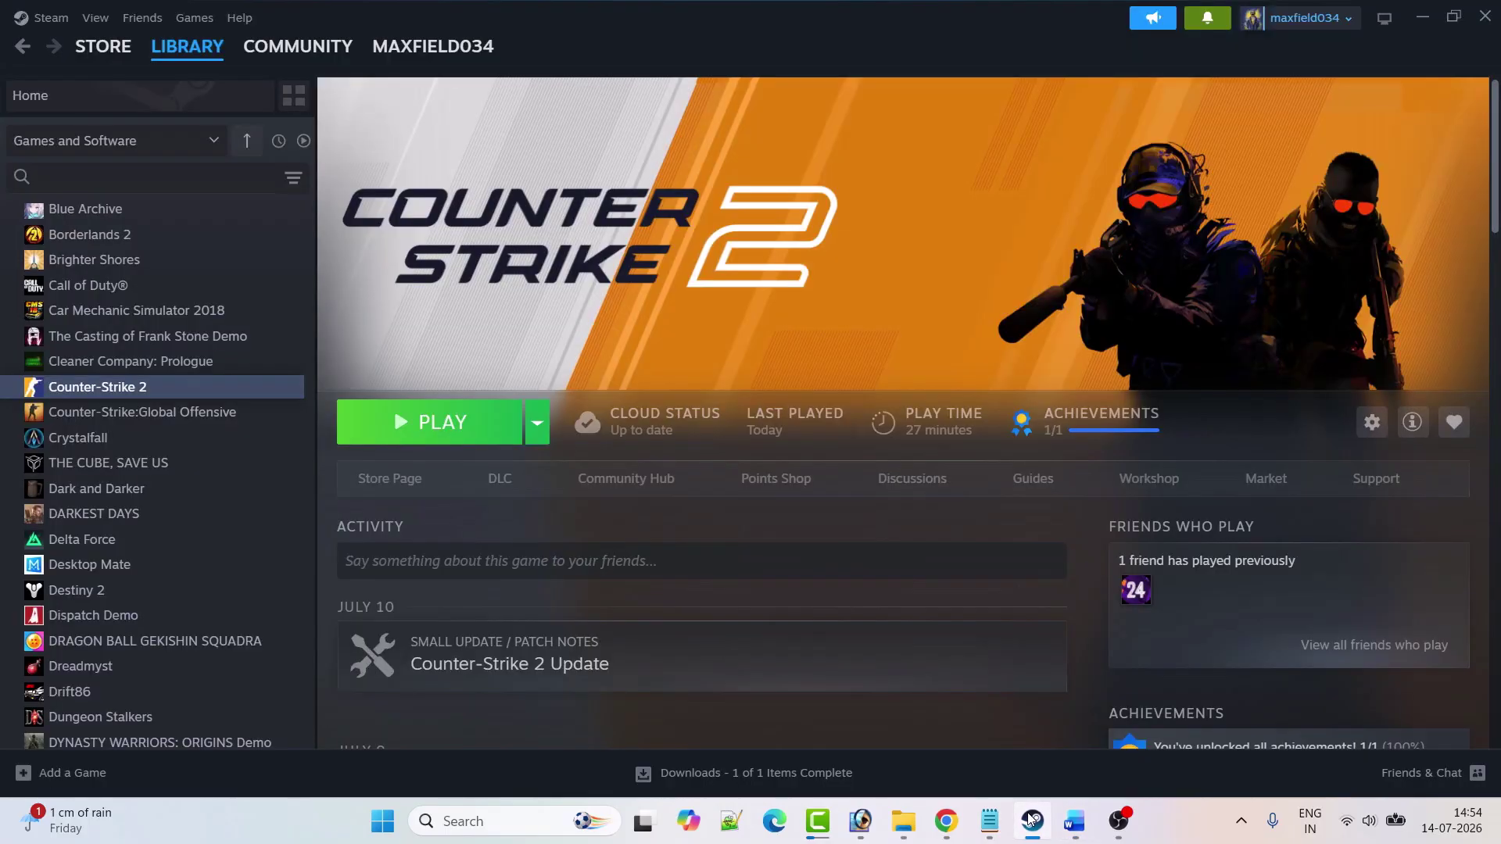
Switch back to Steam and open the local files folder of Counter-Strike 2 again.
key("alt+Tab")
mouse_move(187, 48)
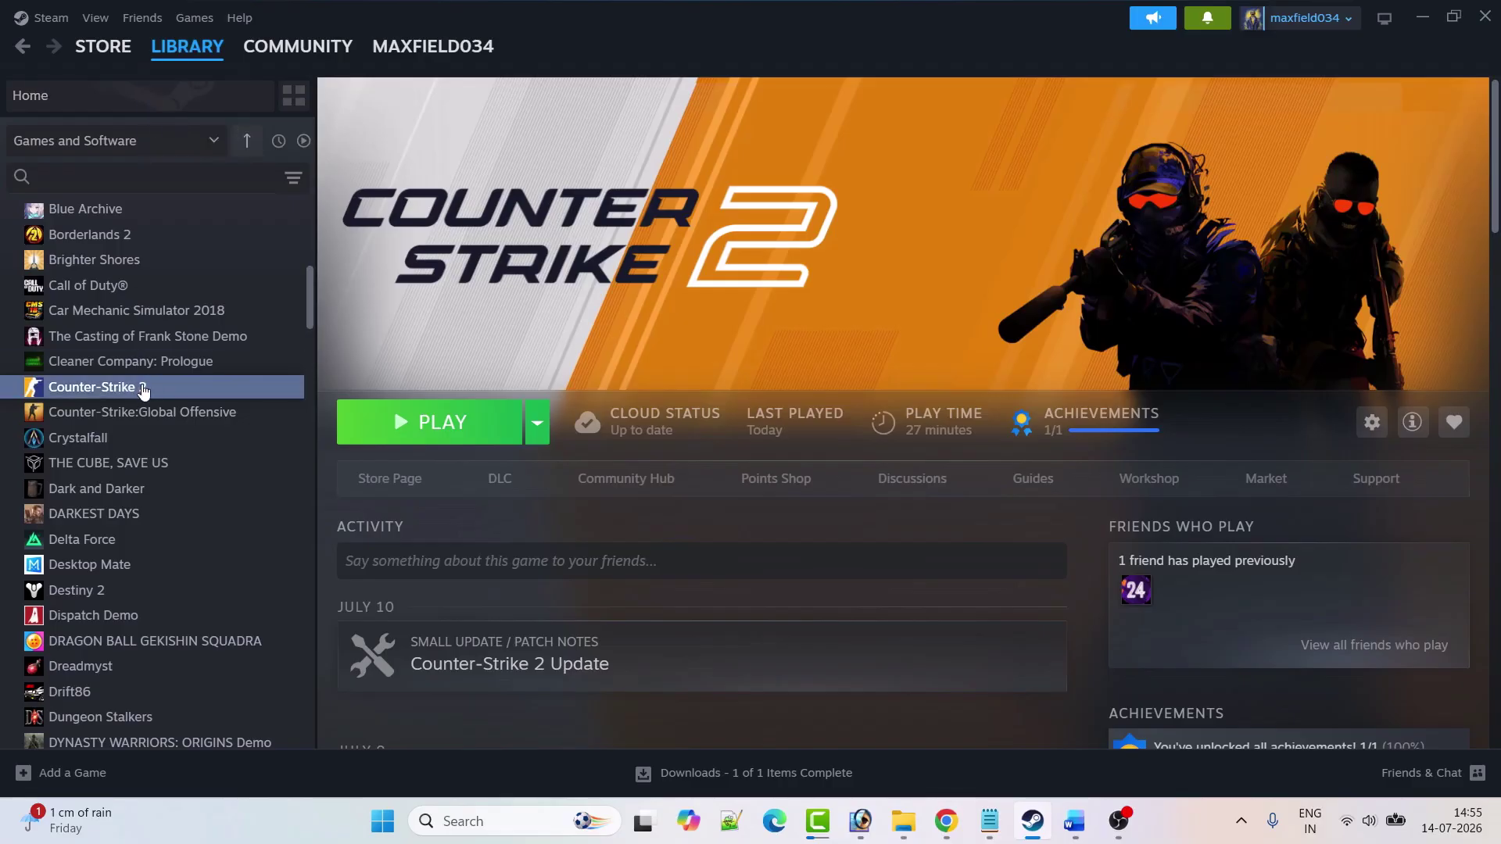
right_click(142, 387)
mouse_move(202, 500)
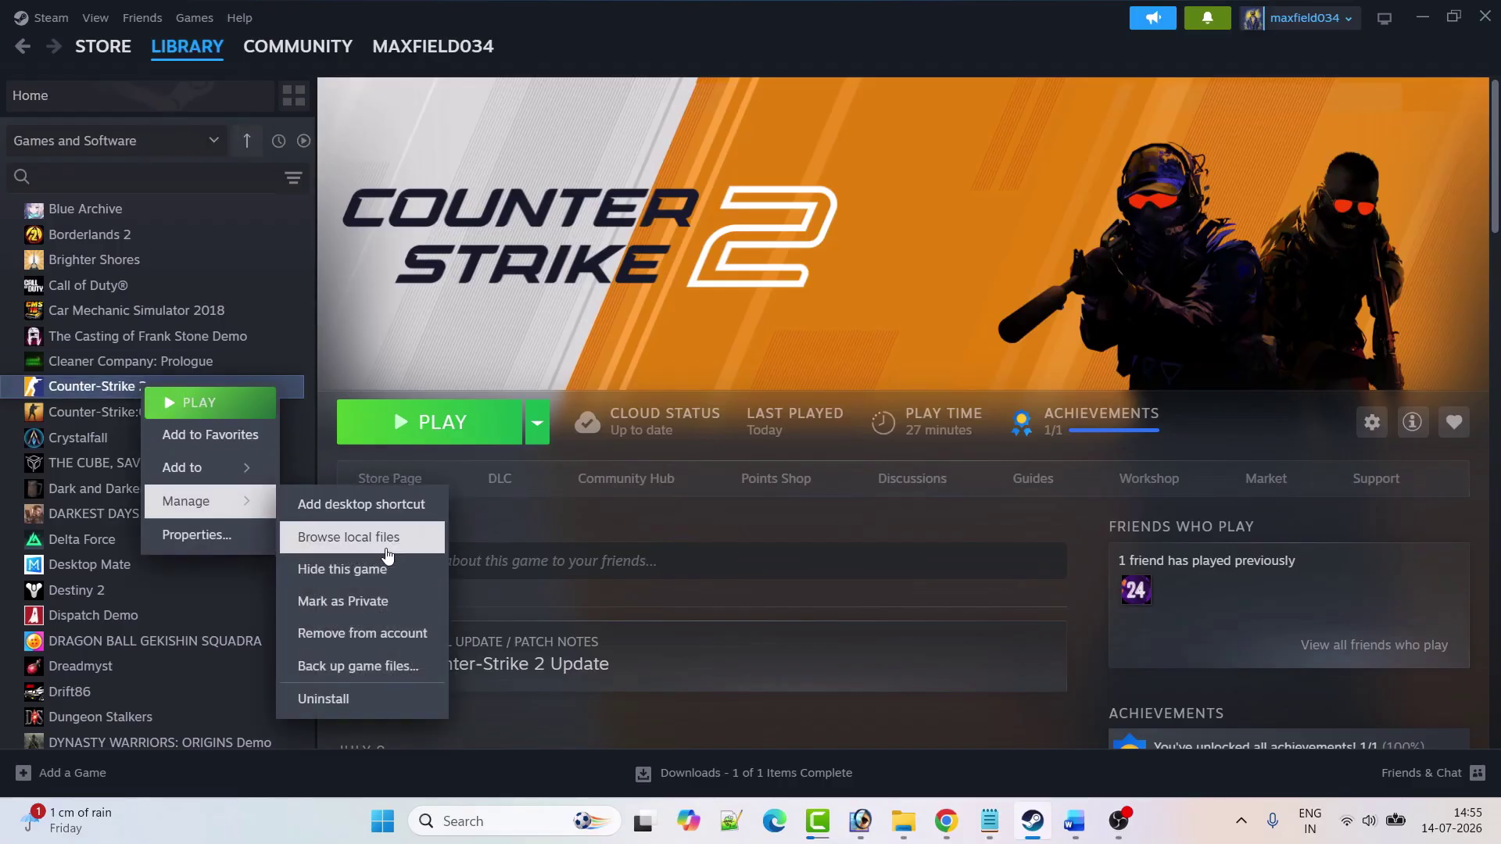
left_click(387, 555)
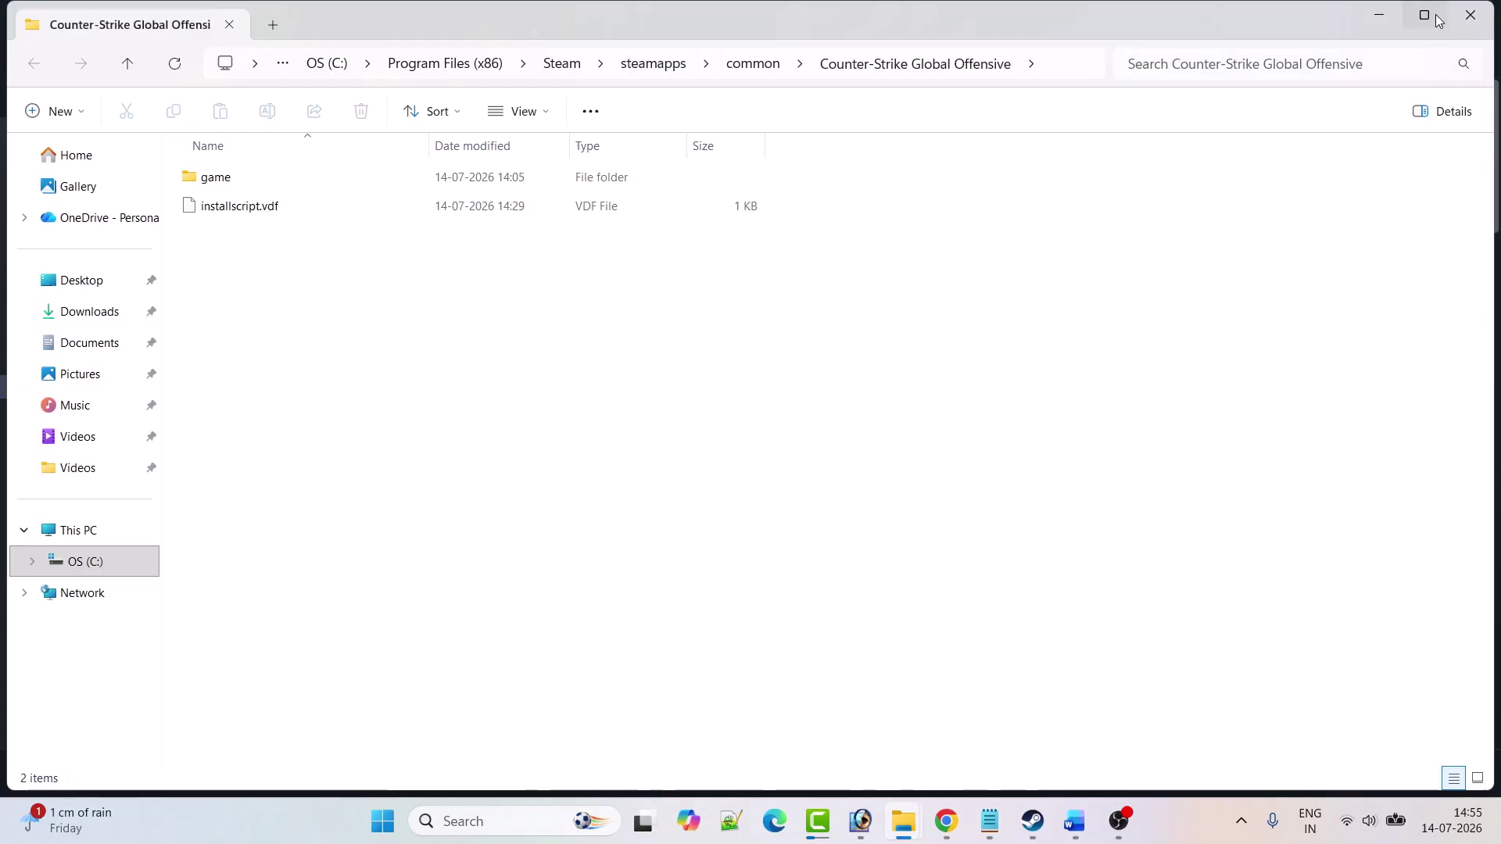
Open the properties of the cs2 application in the game\bin\win64 folder.
double_click(204, 173)
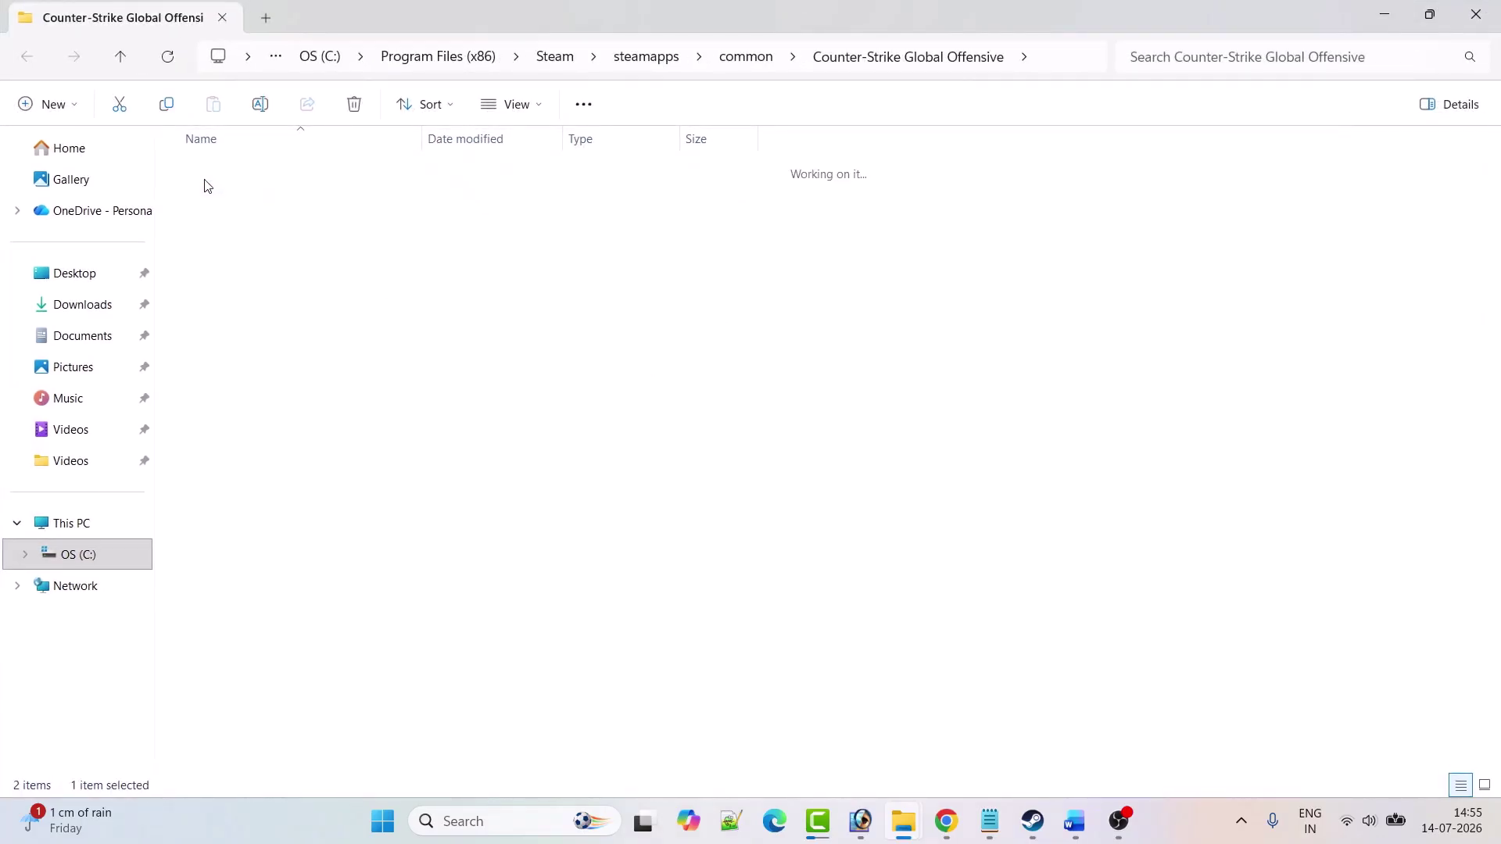
double_click(213, 175)
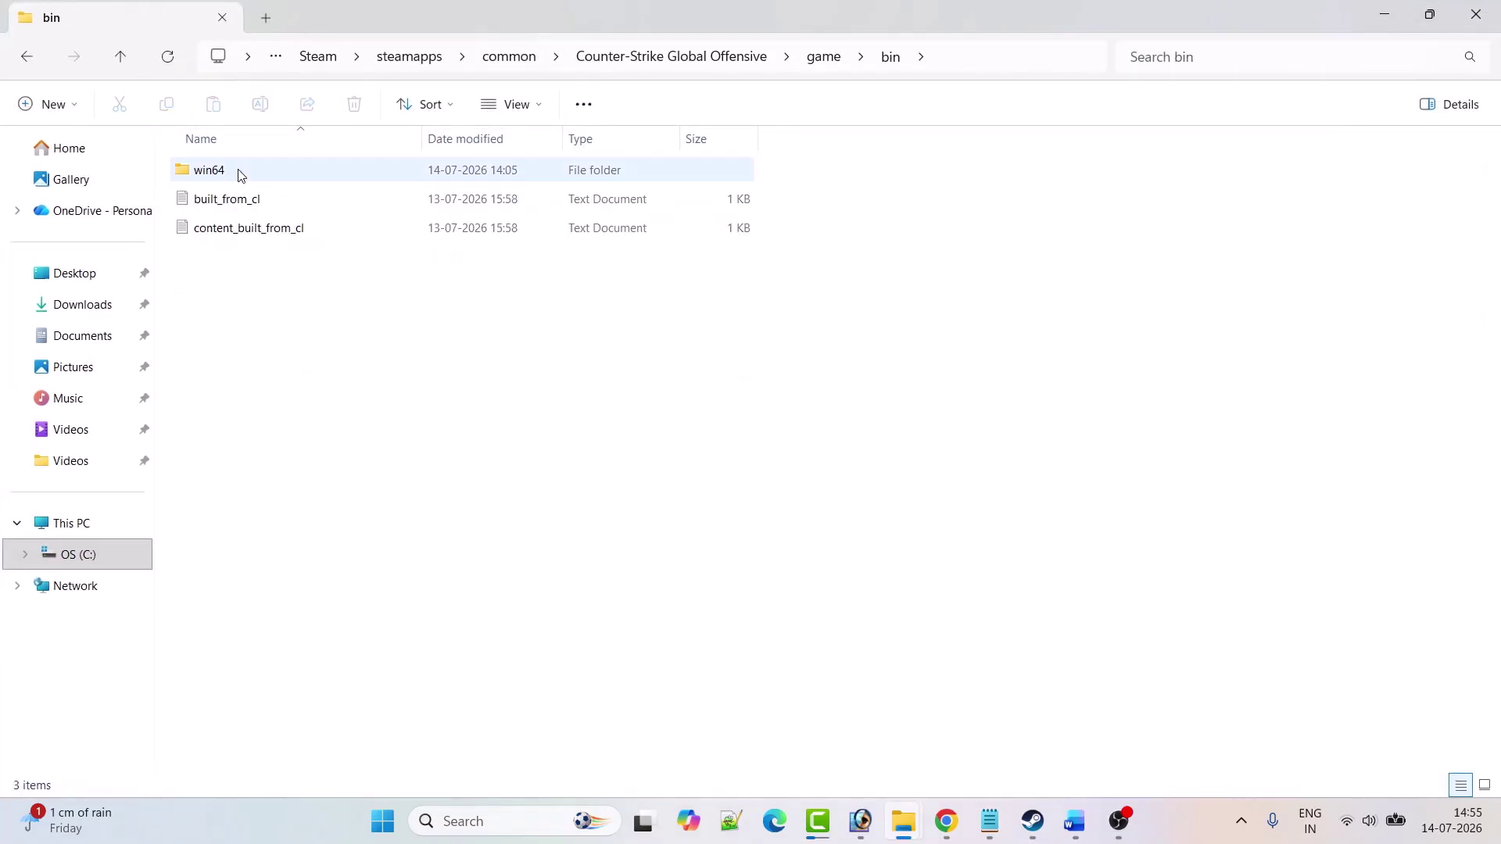
left_click(197, 404)
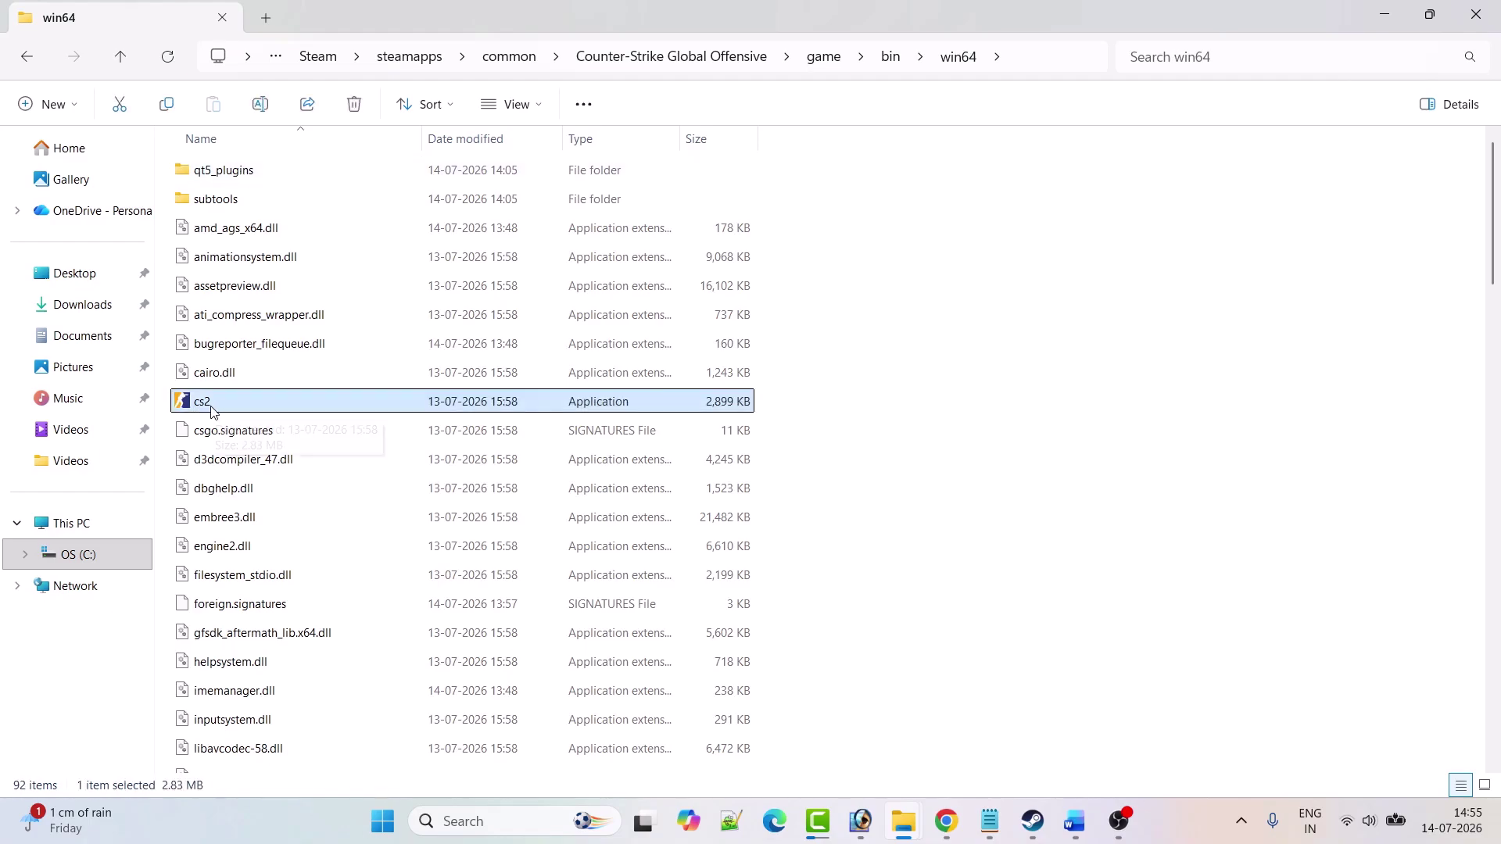
right_click(224, 410)
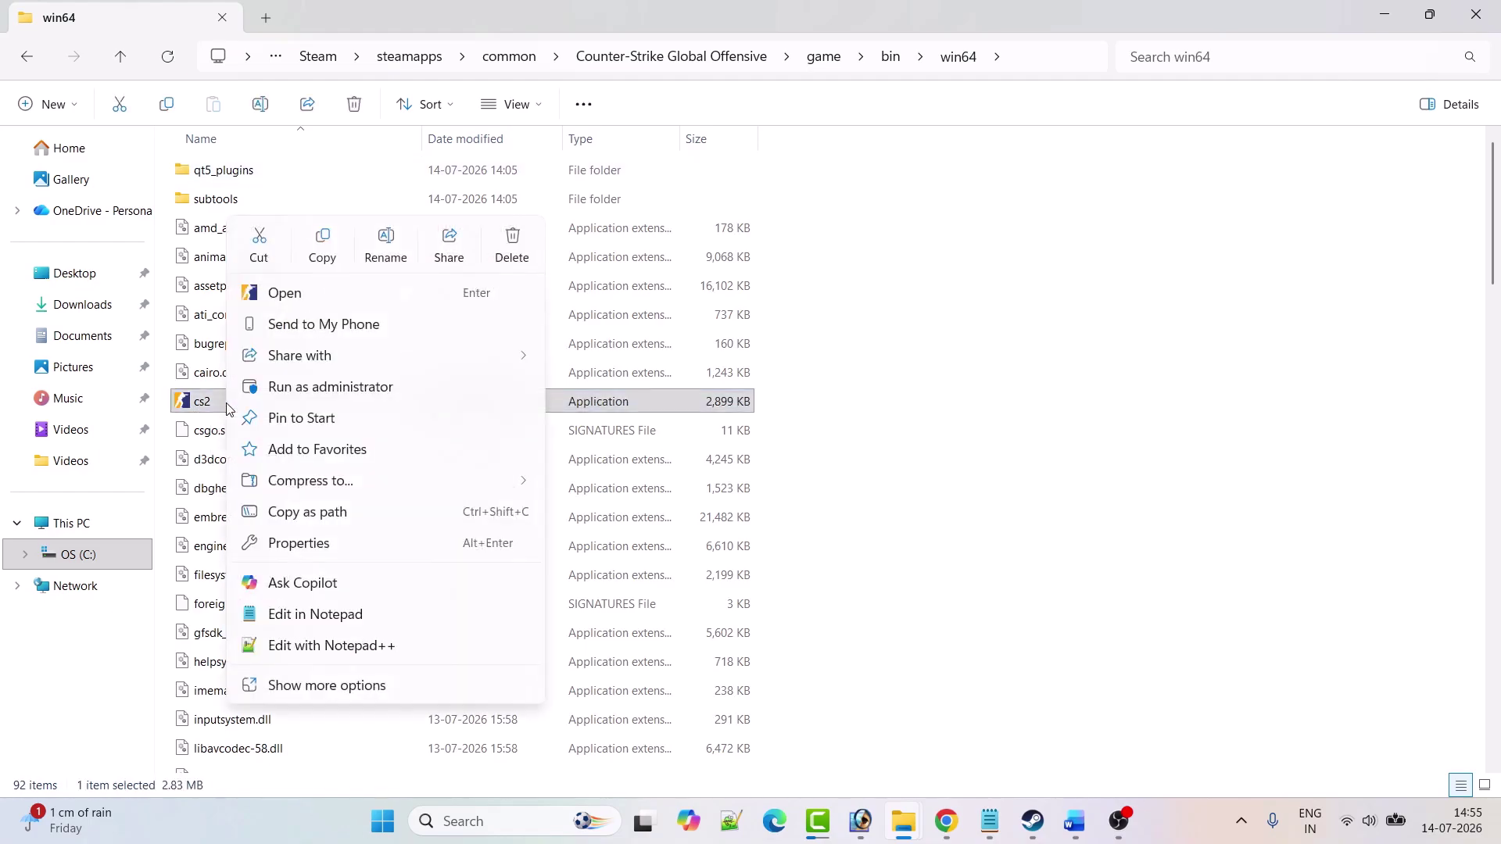
left_click(325, 542)
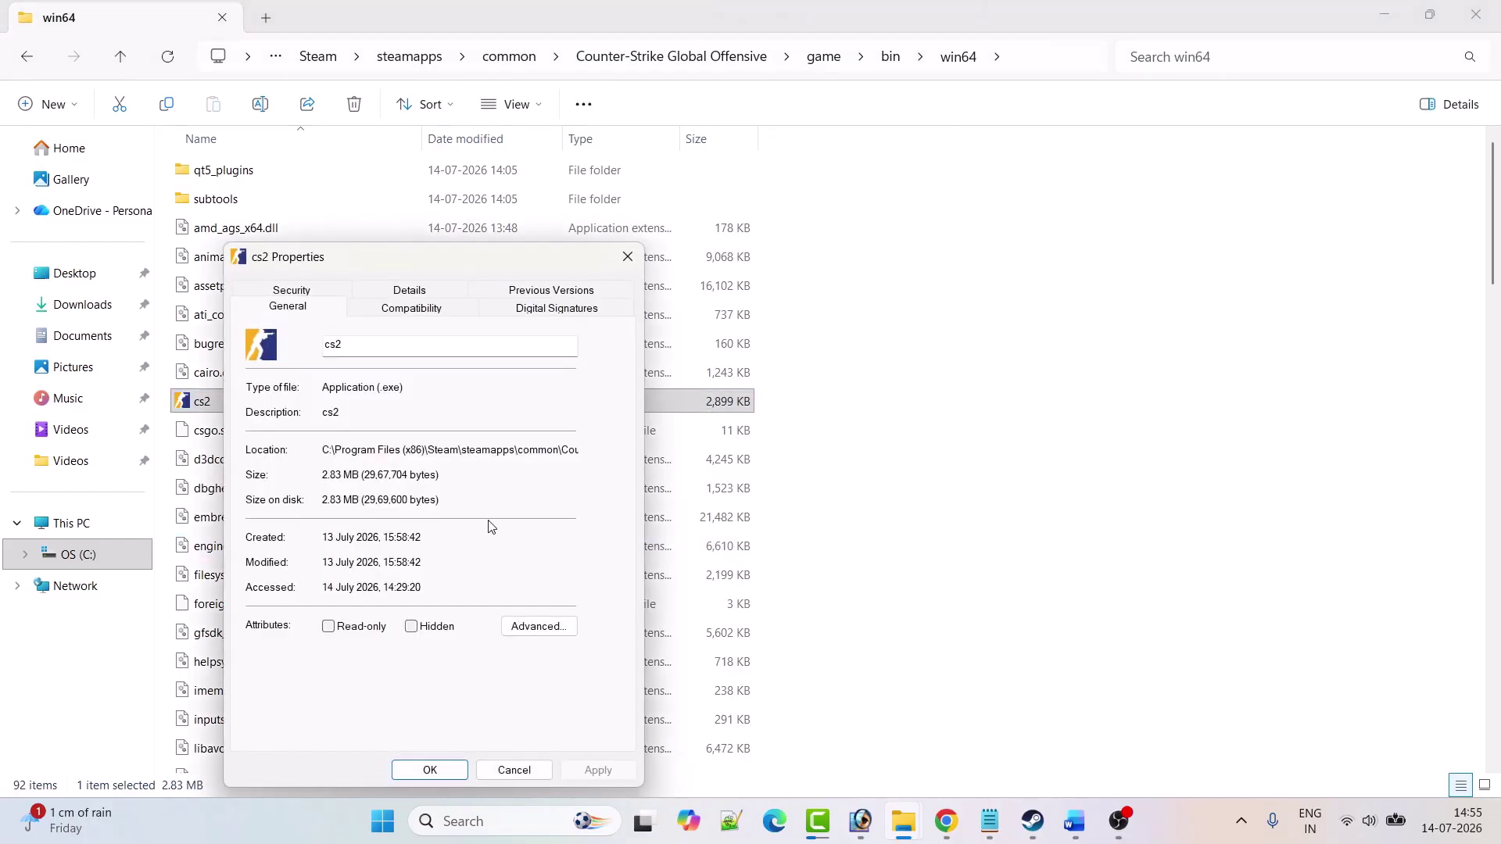
Turn off compatibility mode, Disable fullscreen optimizations and Run this program as an administrator for cs2, and save the compatibility settings.
left_click_drag(446, 267, 607, 164)
left_click(564, 209)
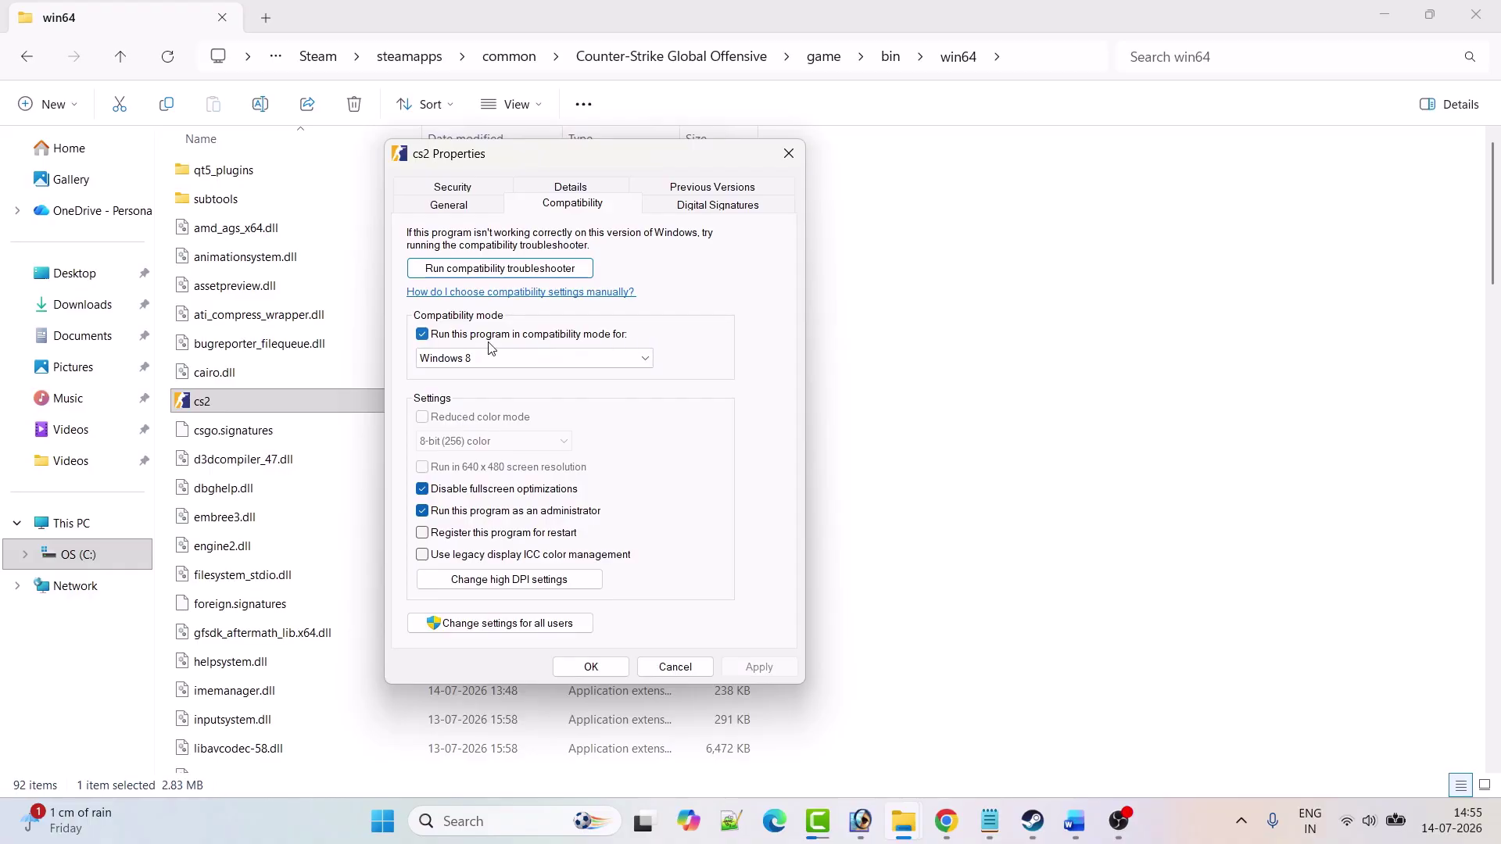
left_click(423, 334)
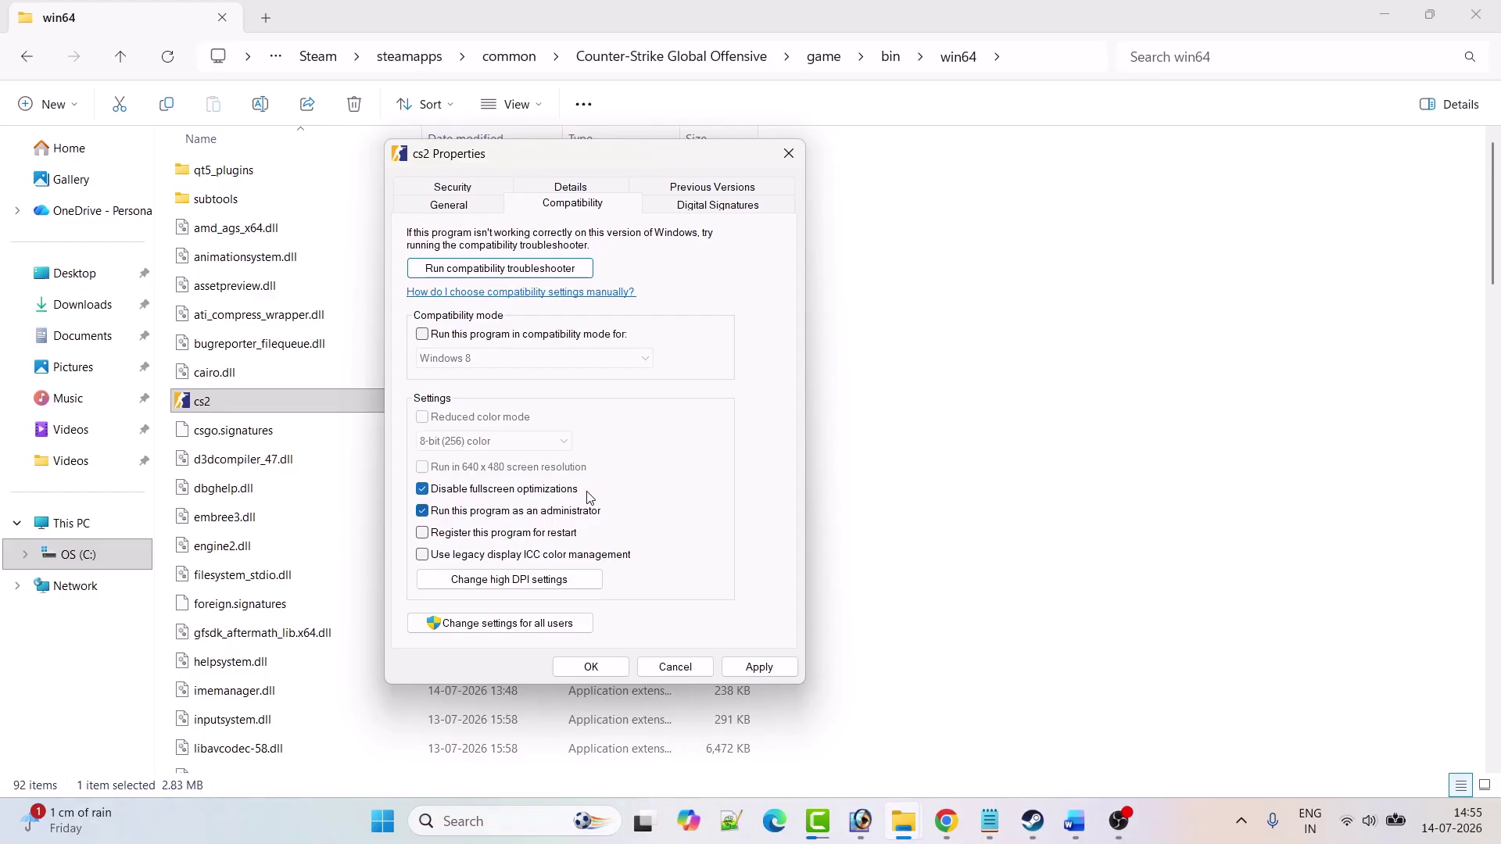
left_click(423, 490)
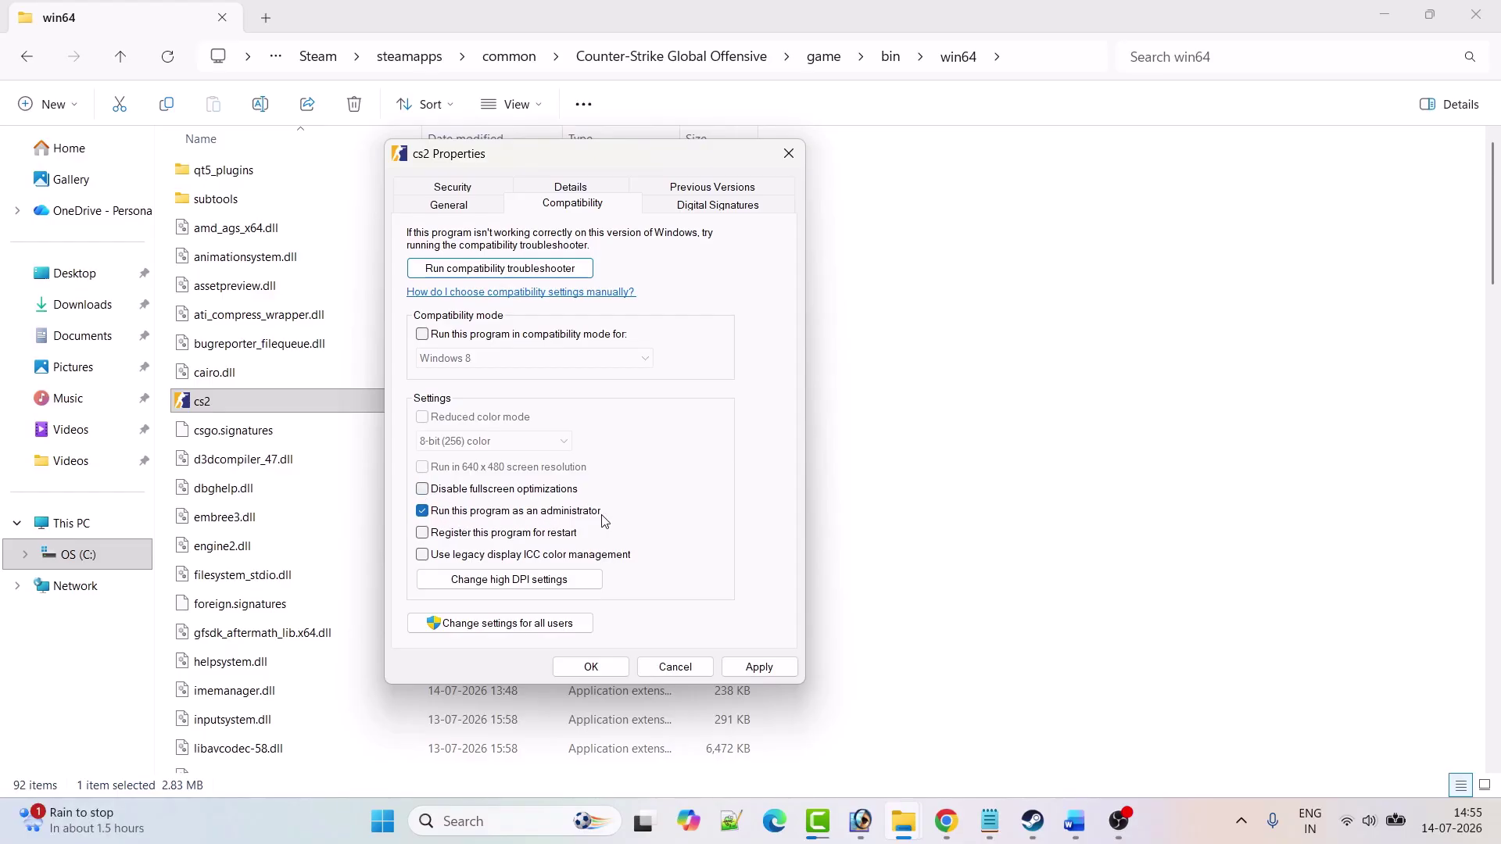
left_click(422, 512)
left_click(588, 667)
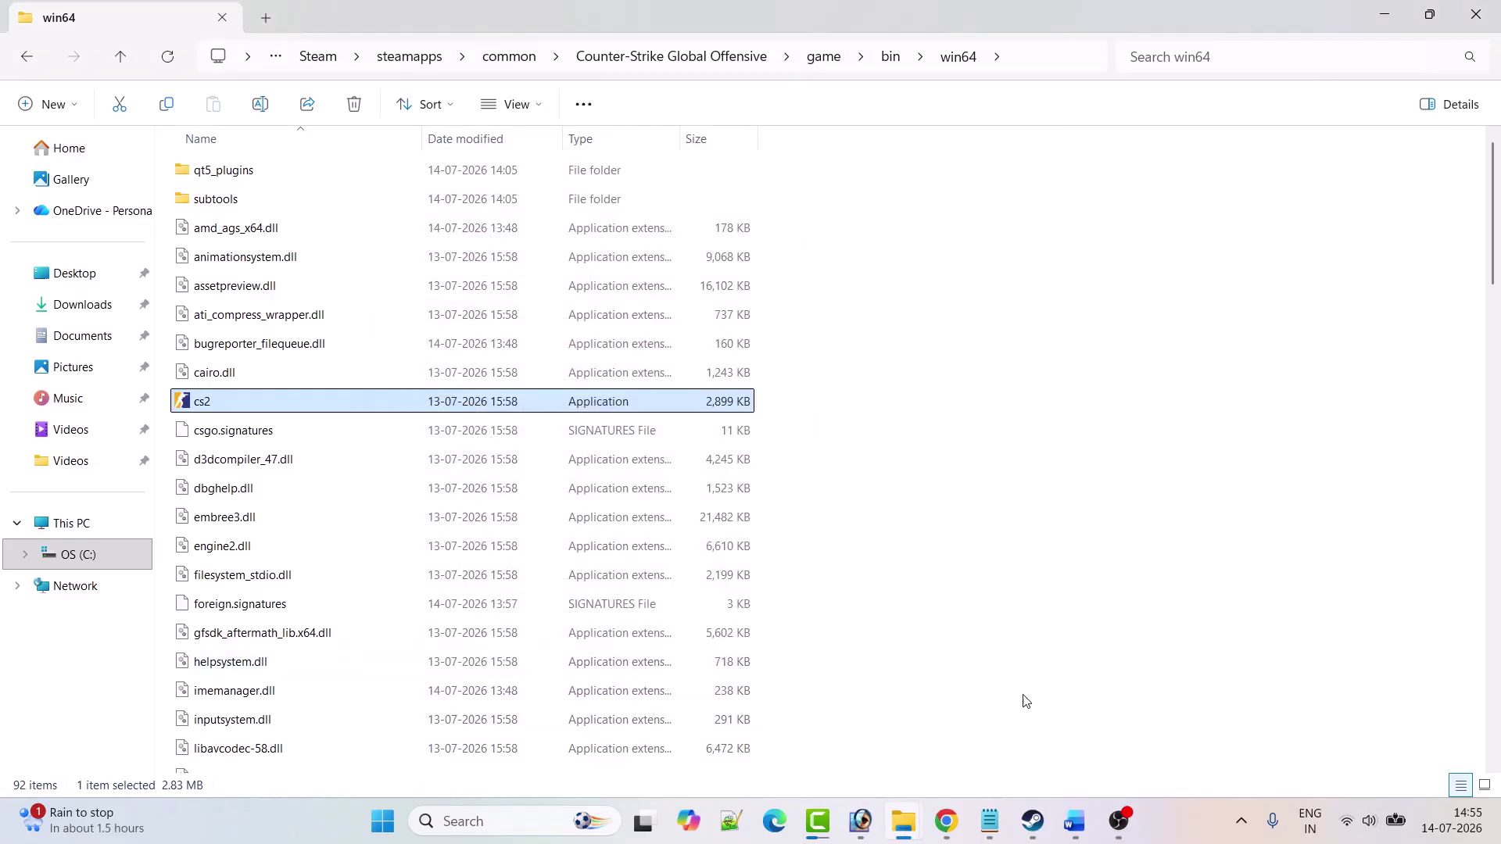
Check Fix 3 in the Word notes, view the Installed Files properties of Counter-Strike 2 in Steam, and close them.
left_click(1032, 821)
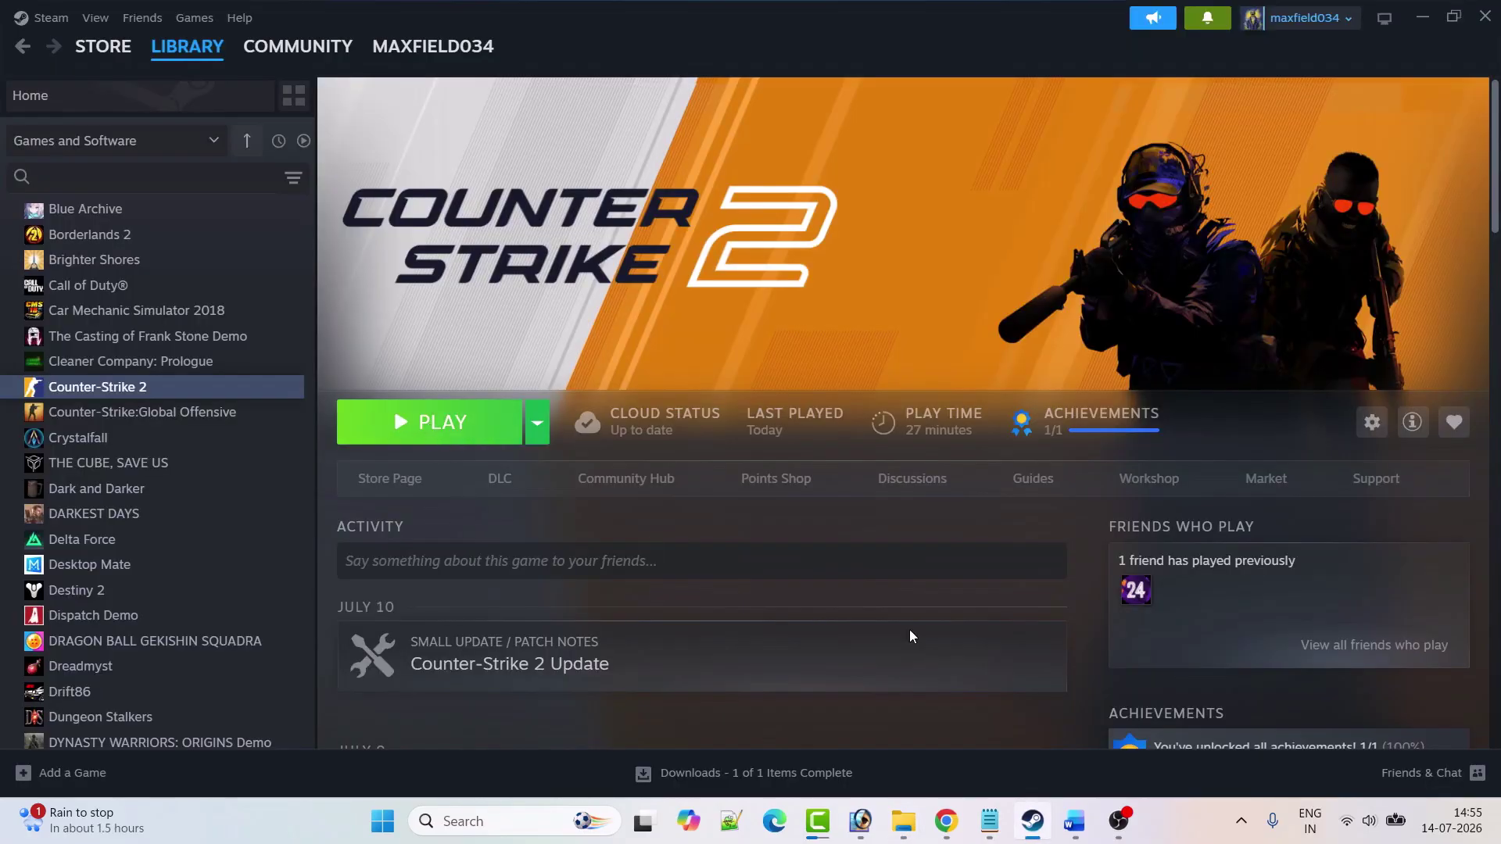
key("alt+Tab")
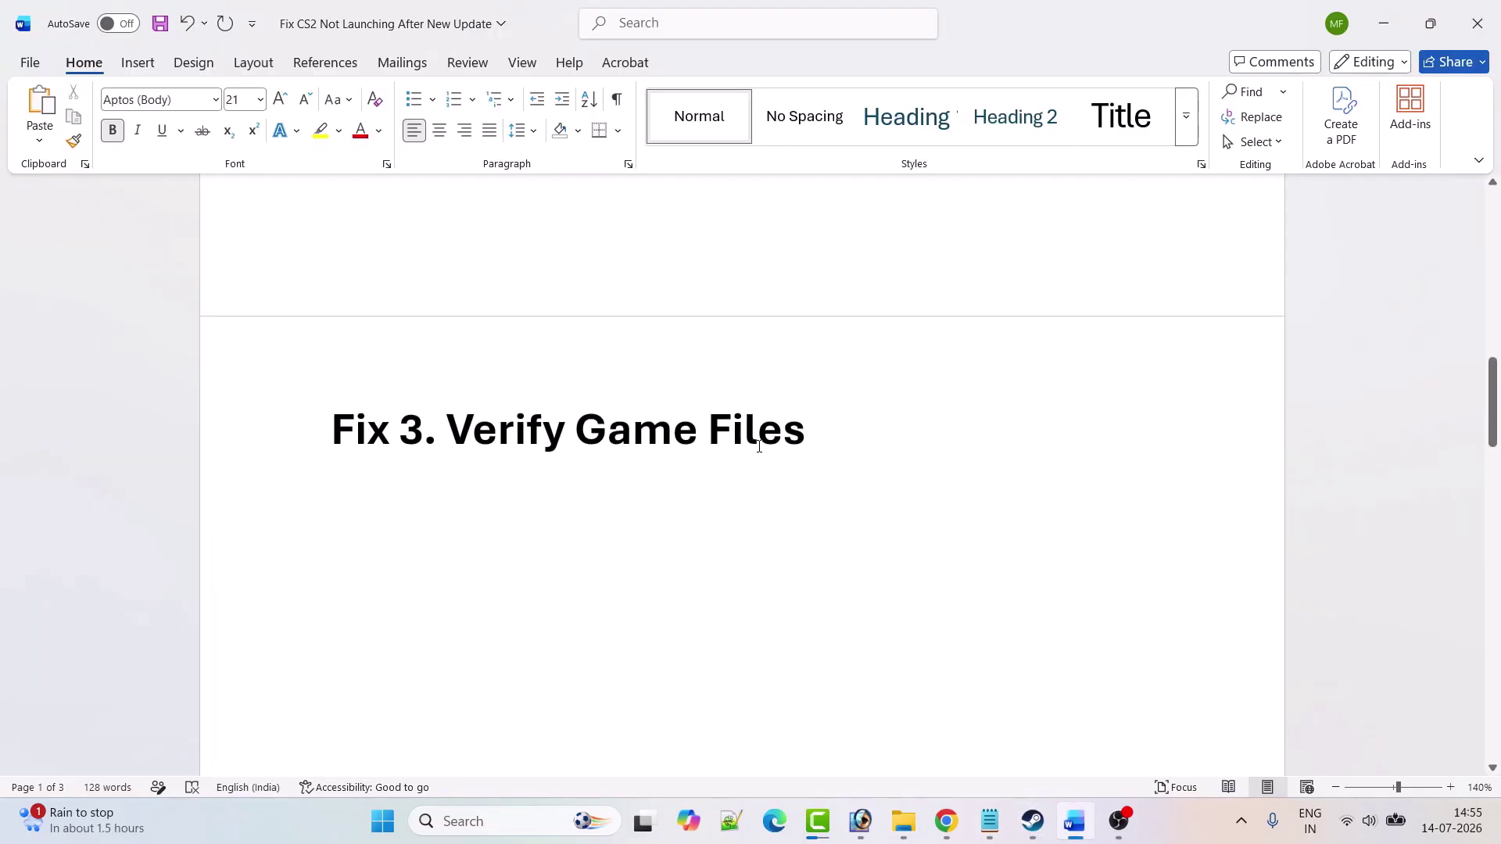
left_click(1032, 821)
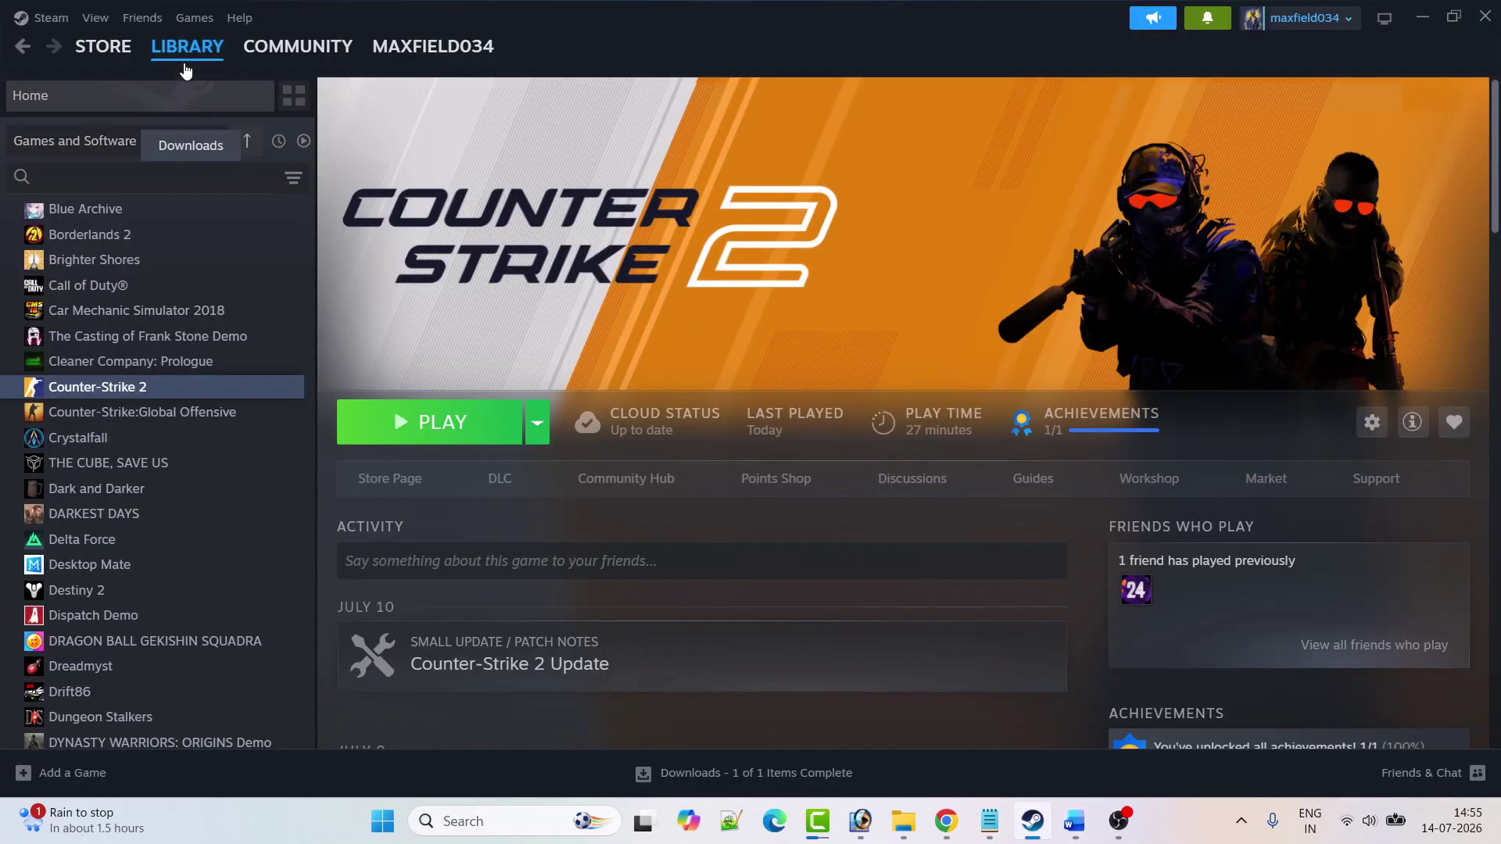
right_click(151, 388)
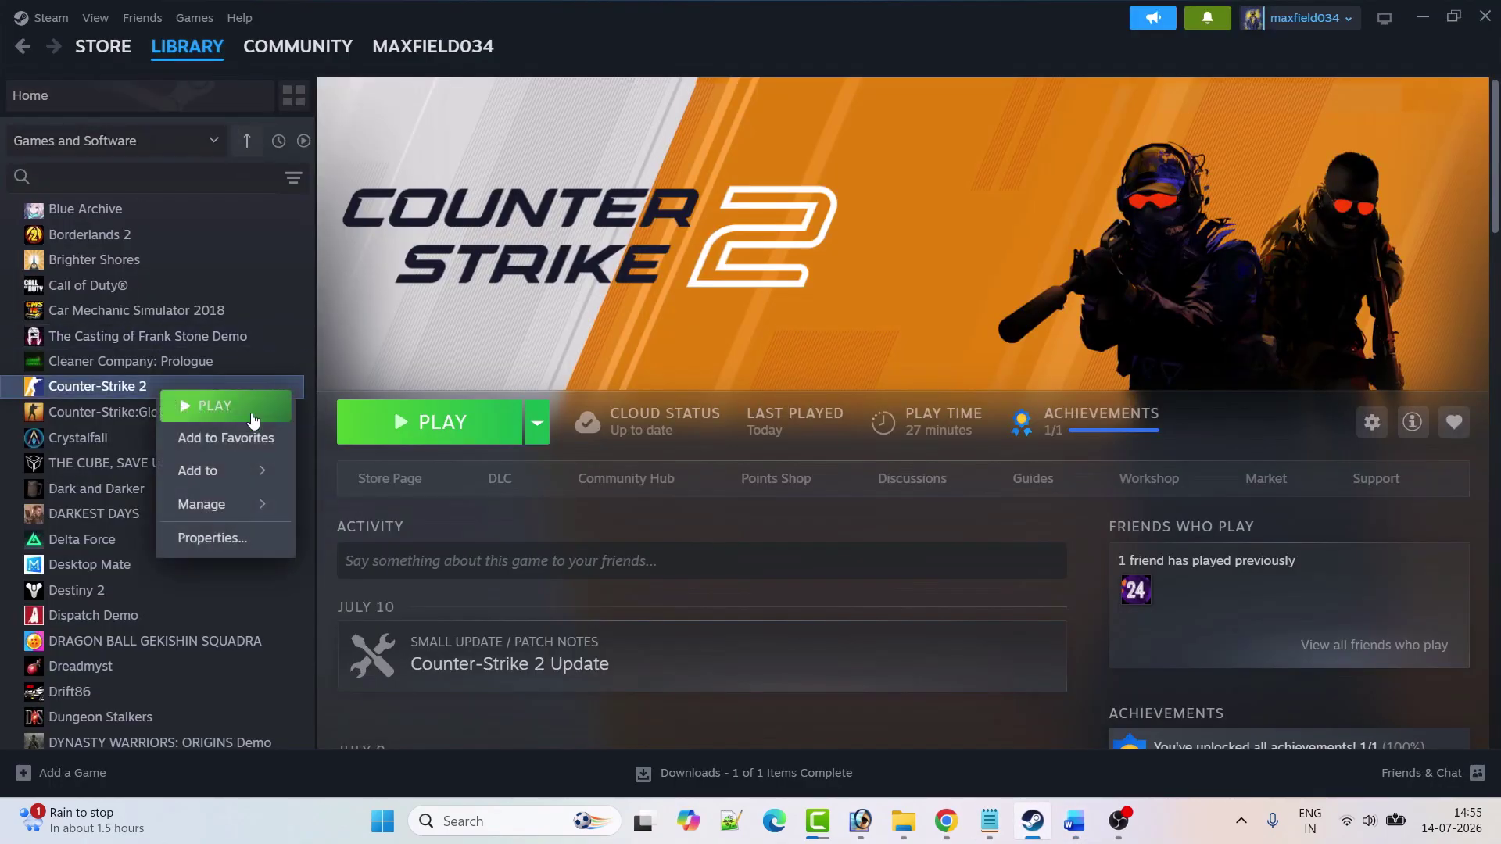
left_click(220, 529)
left_click(406, 303)
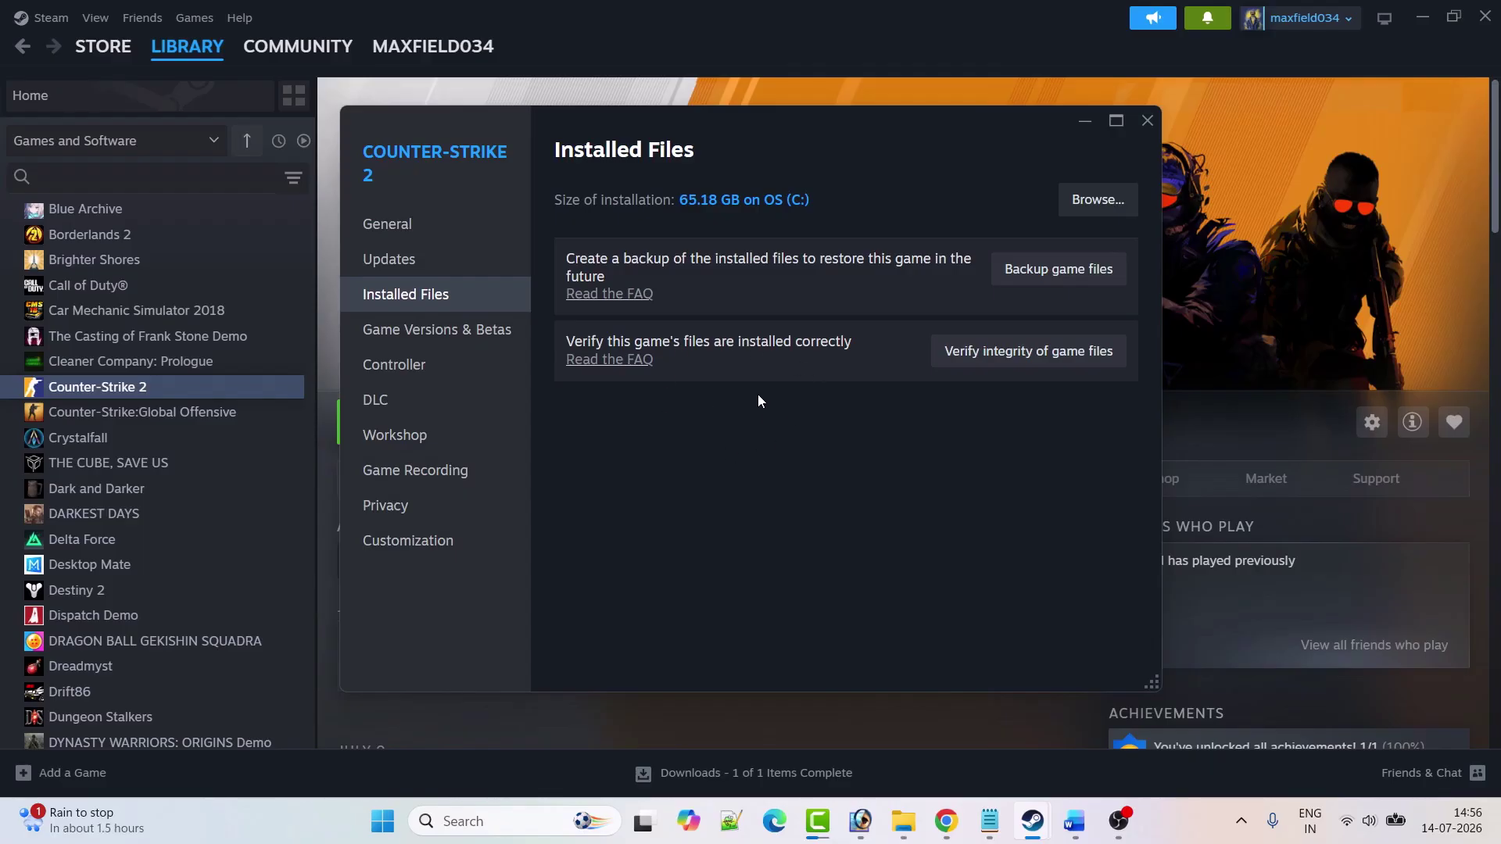
left_click(1147, 120)
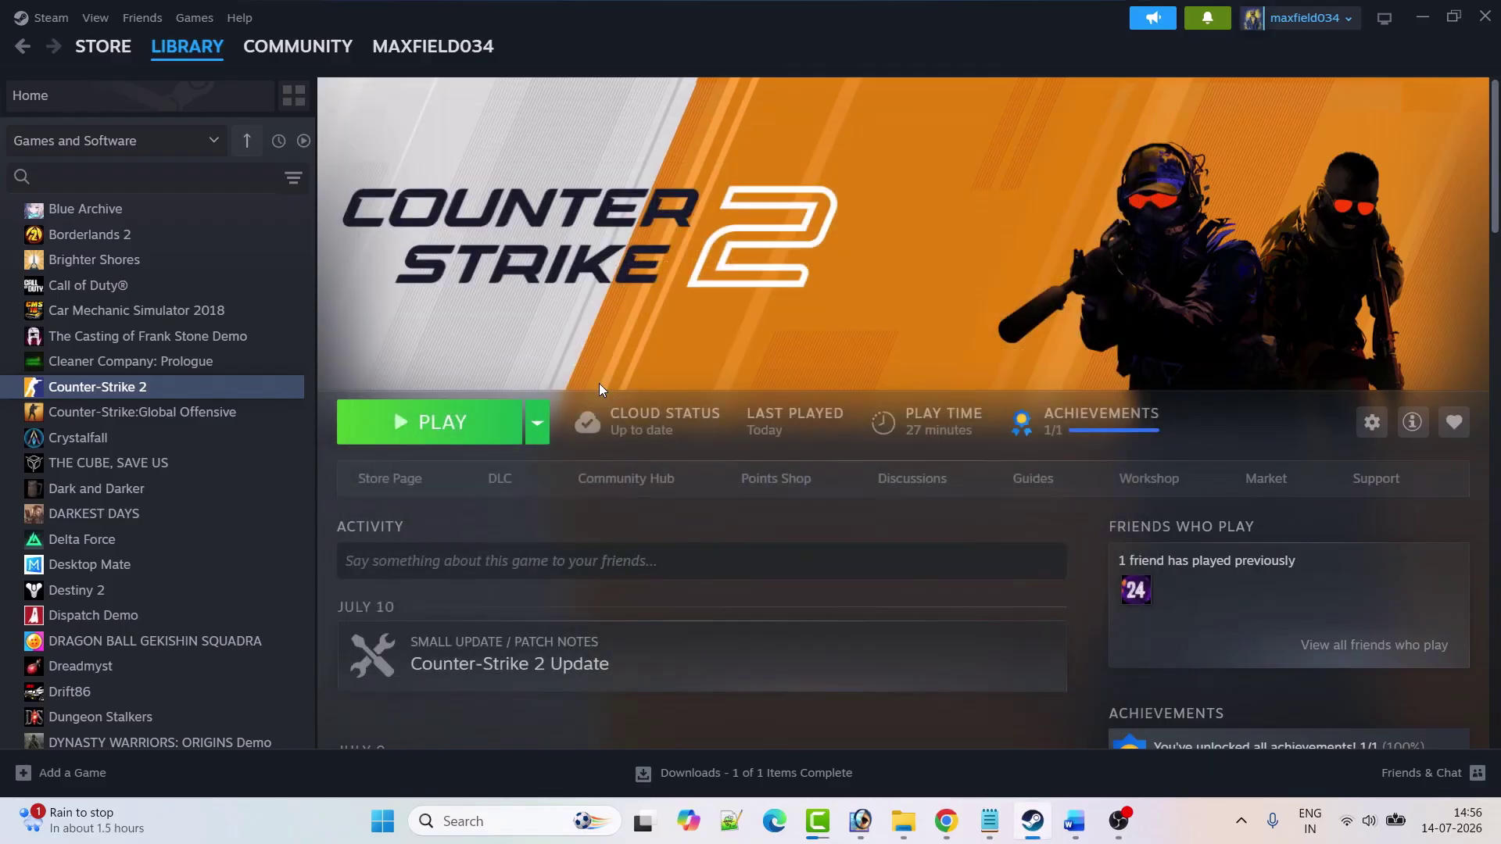
Switch to the Word notes and read the Fix 4 instructions on updating the NVIDIA or AMD graphics card driver.
left_click(1075, 821)
scroll(680, 566, "down", 2)
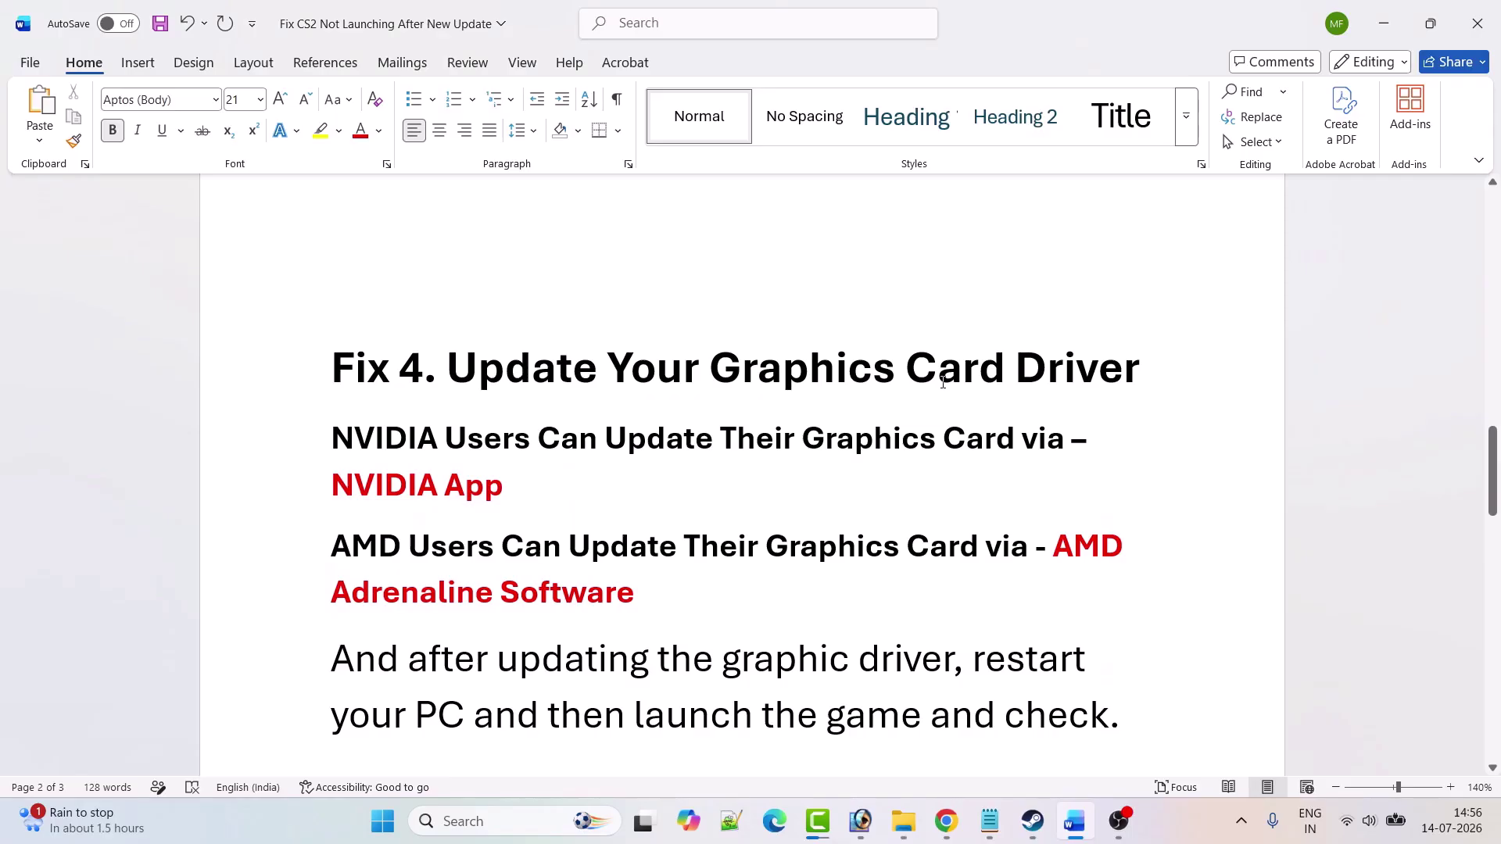
scroll(429, 486, "down", 1)
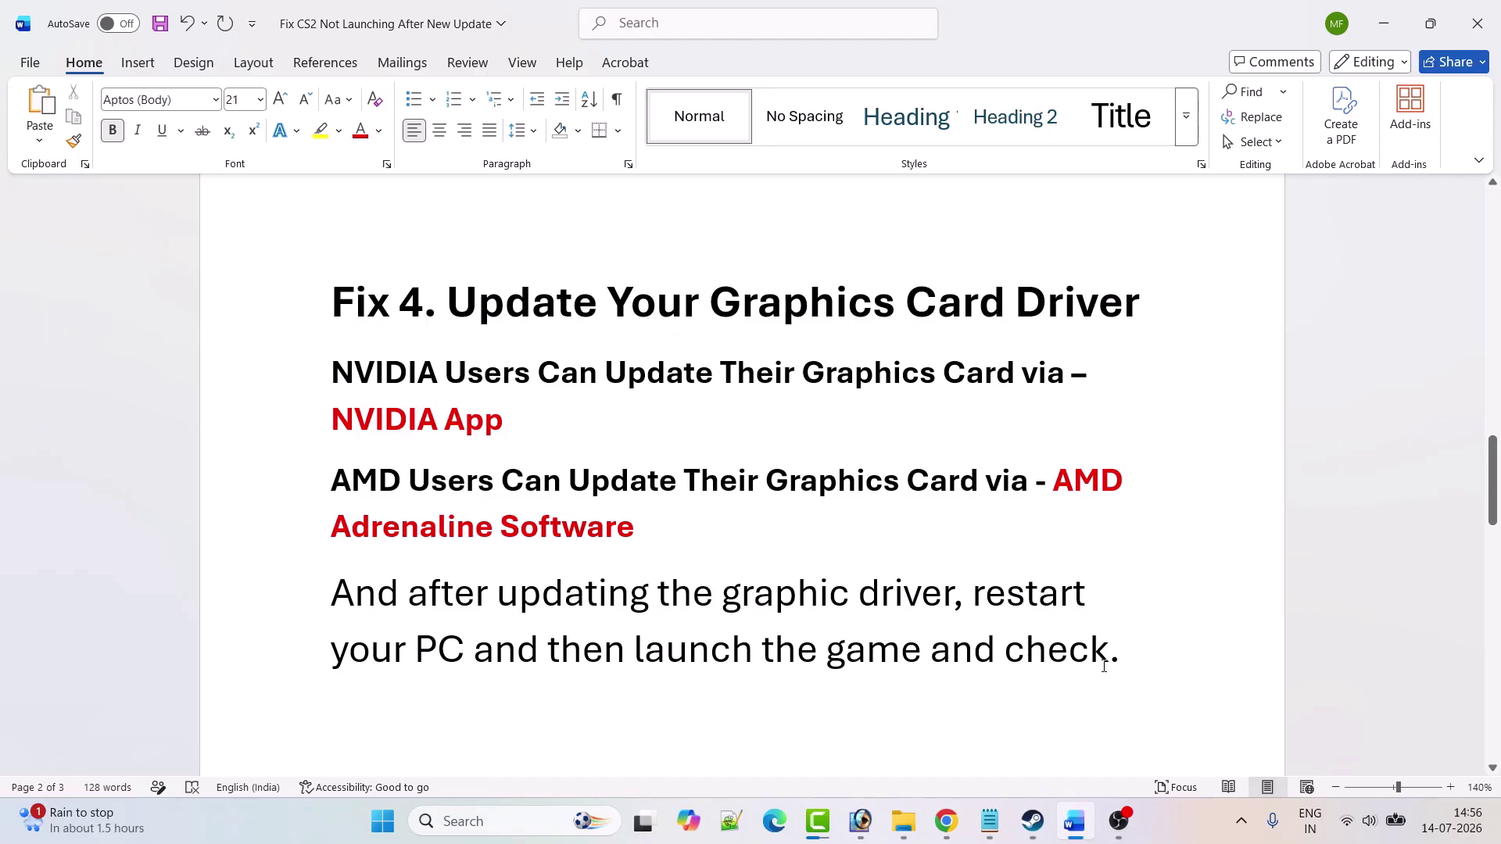
left_click_drag(332, 373, 531, 373)
left_click(500, 423)
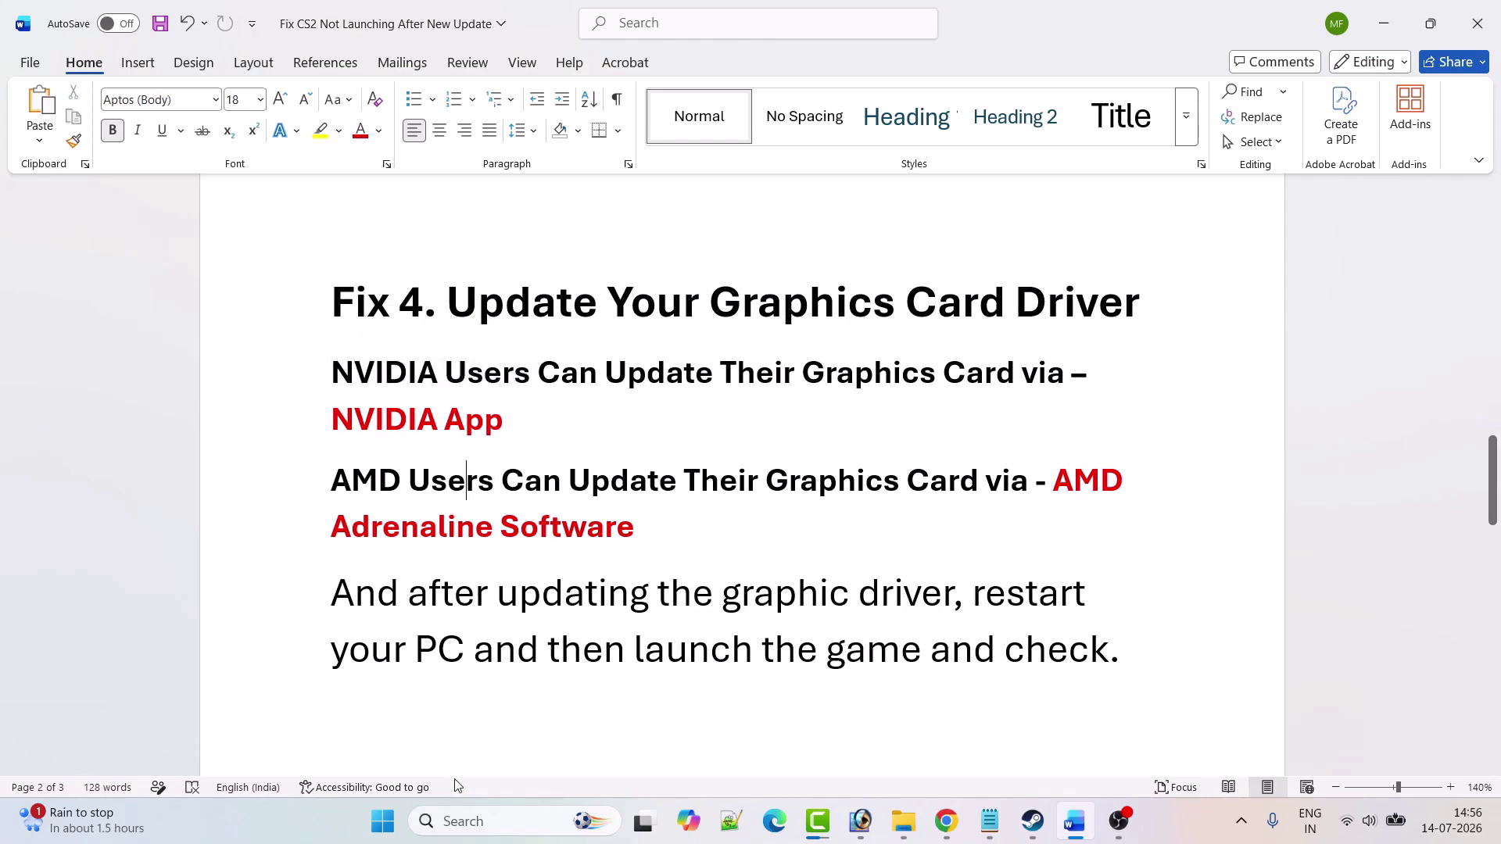
Open the NVIDIA App and check for a new GeForce Game Ready Driver among its drivers.
left_click(470, 821)
type("NVIDIA App")
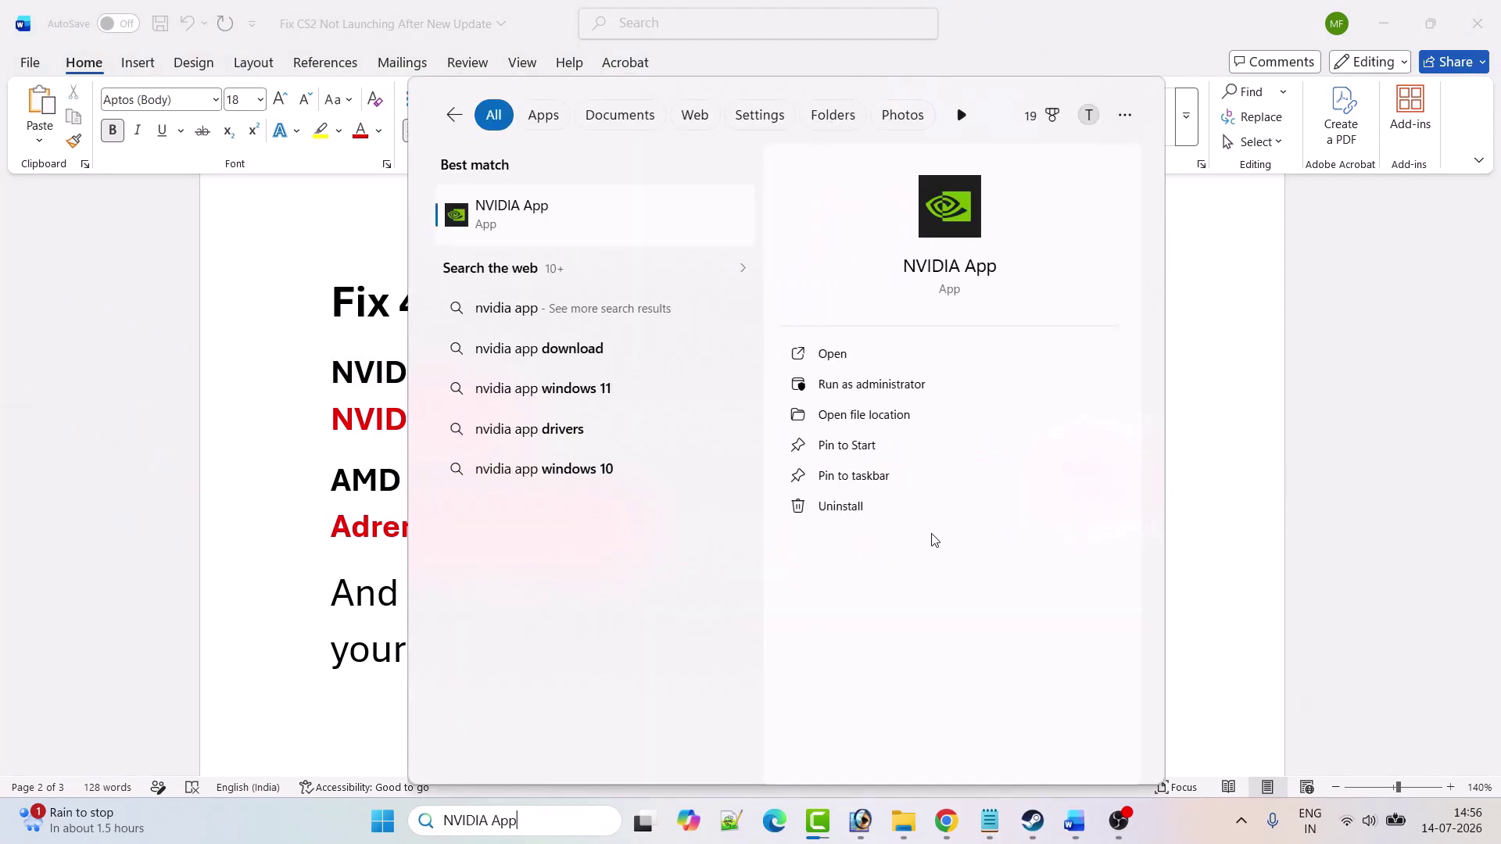
left_click(870, 362)
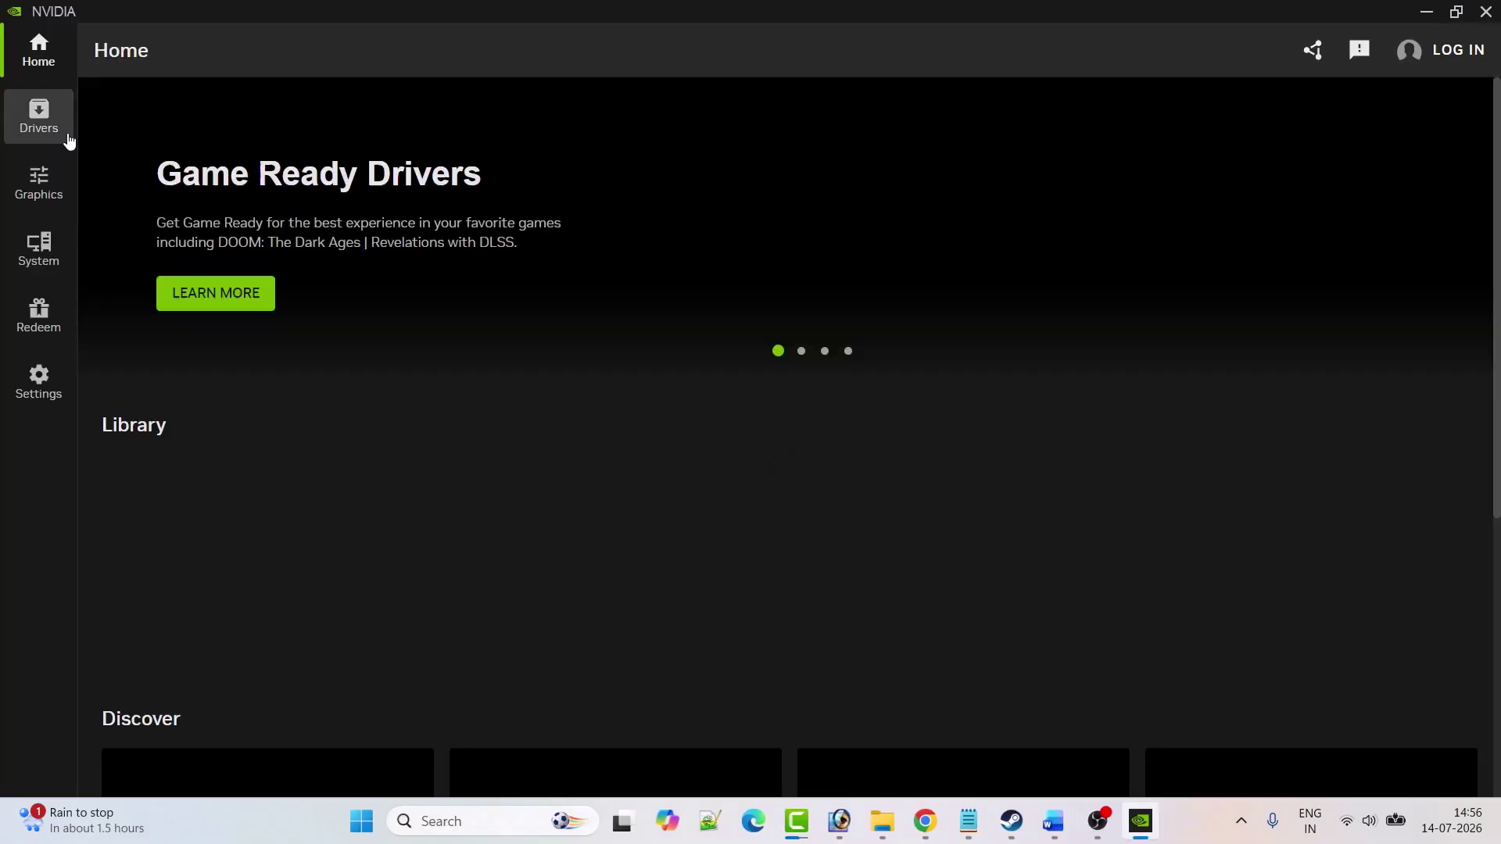
left_click(47, 132)
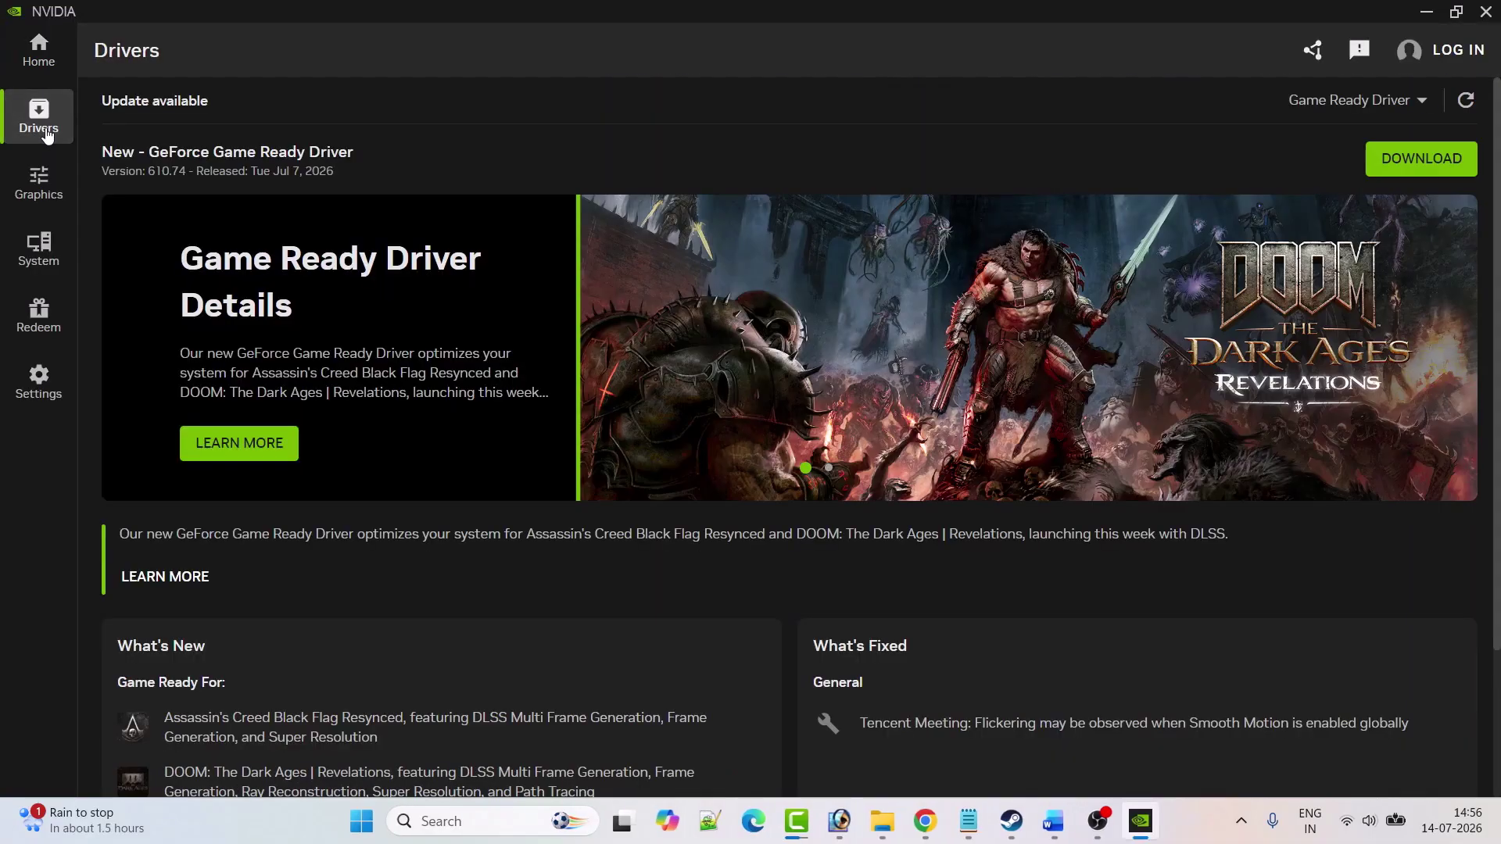
left_click(1467, 101)
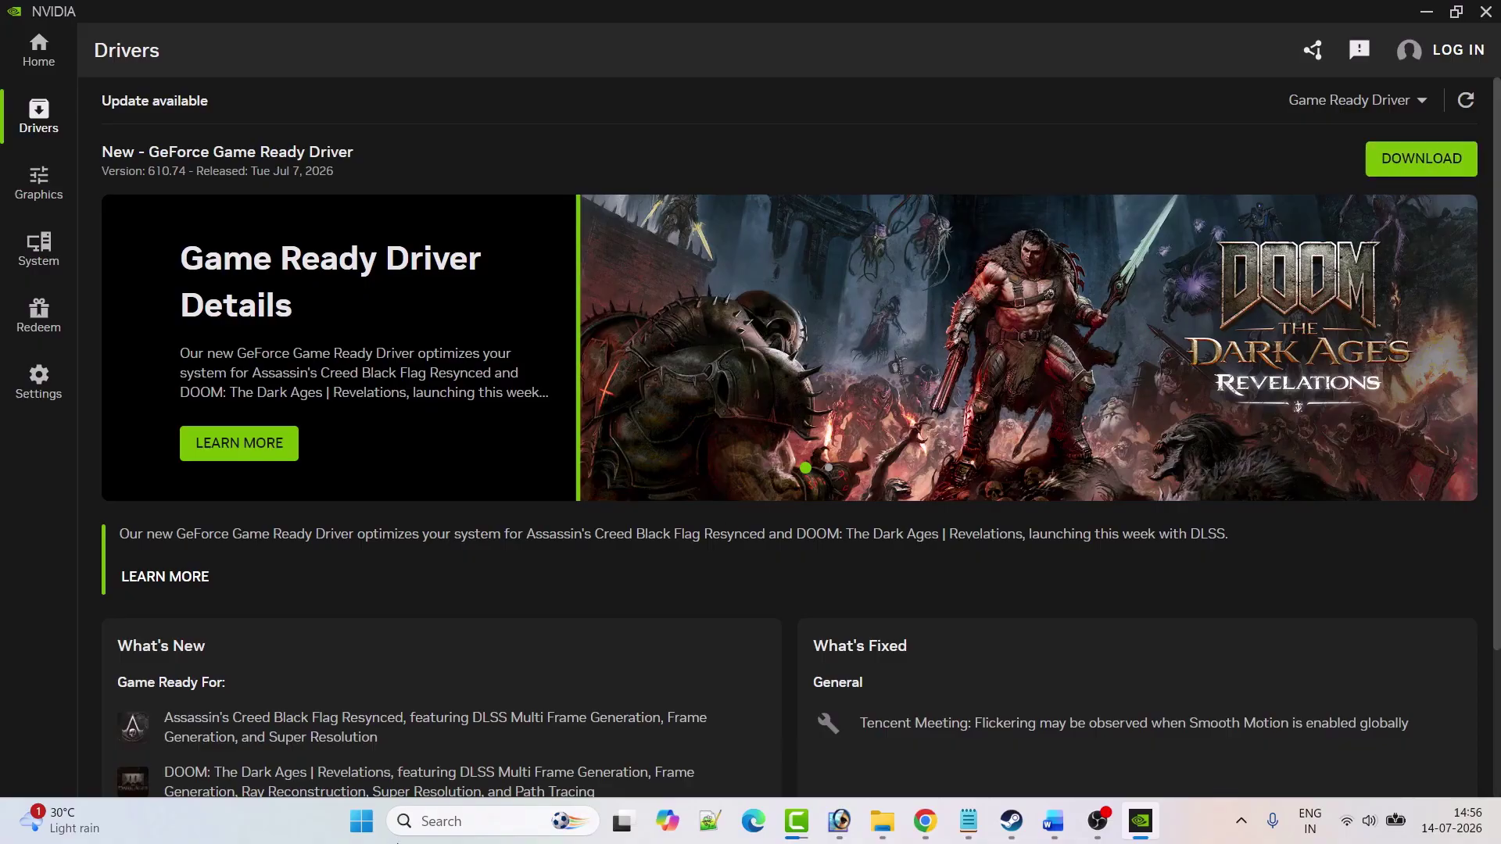
View the Restart option in the computer's power options without restarting, and switch to Steam.
left_click(361, 821)
left_click(978, 756)
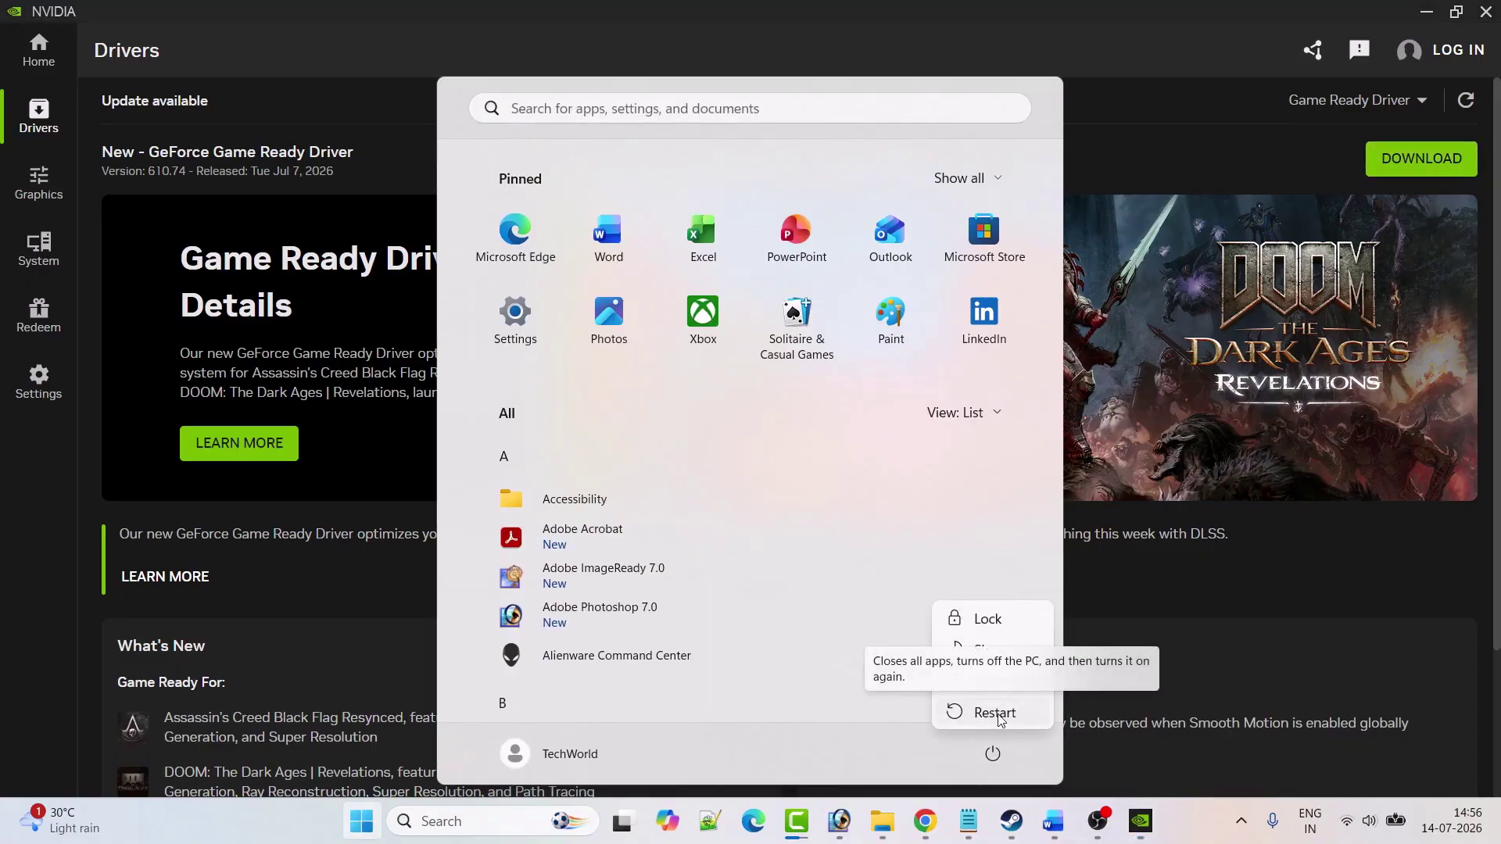
left_click(1012, 832)
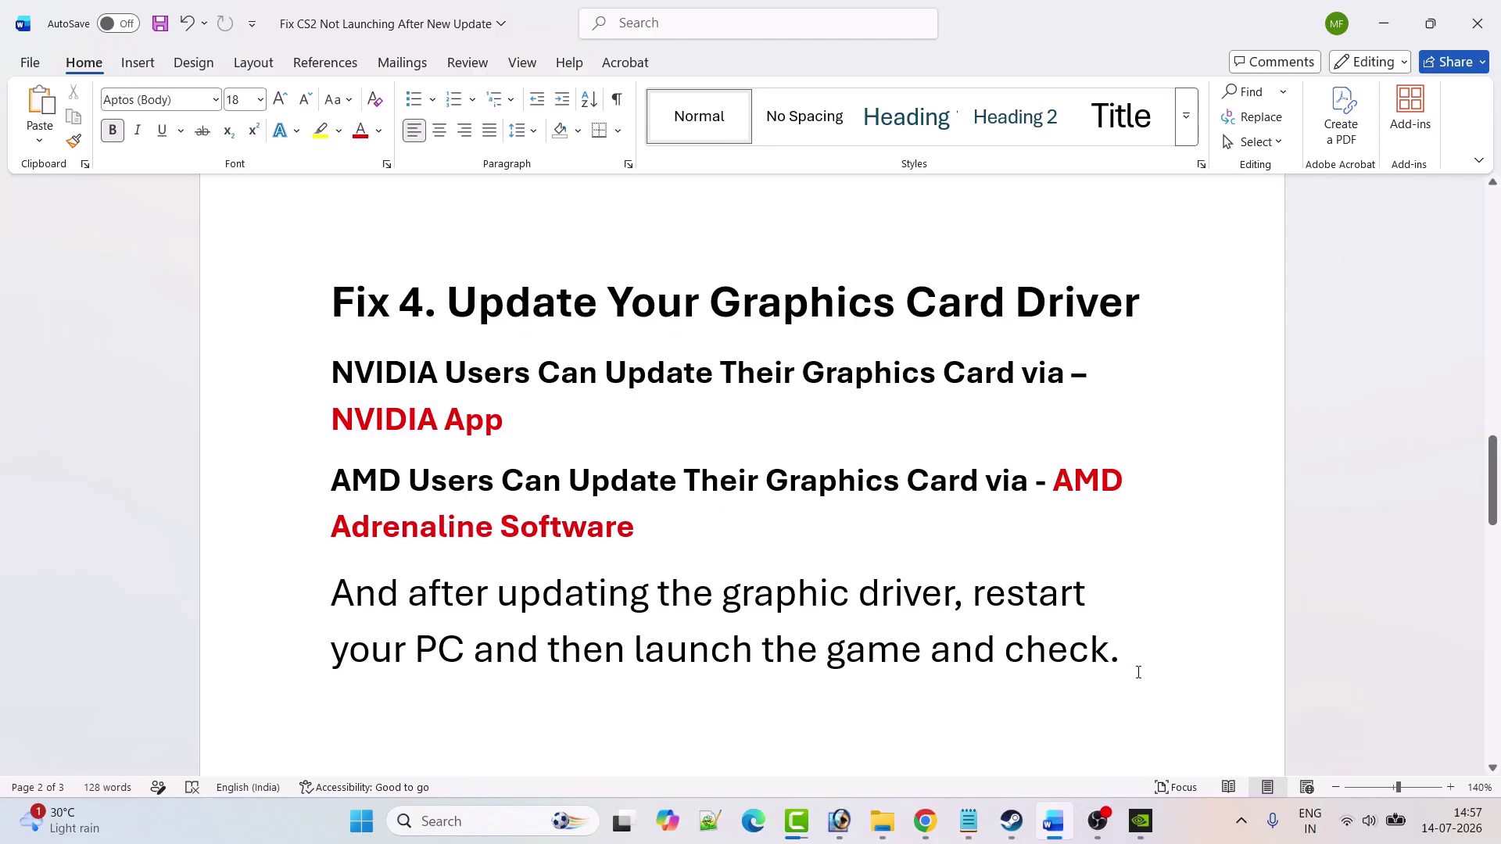
Read Fix 5 in the Word notes, and open the userdata folder under Program Files (x86)\Steam on the C: drive in File Explorer.
scroll(579, 469, "down", 5)
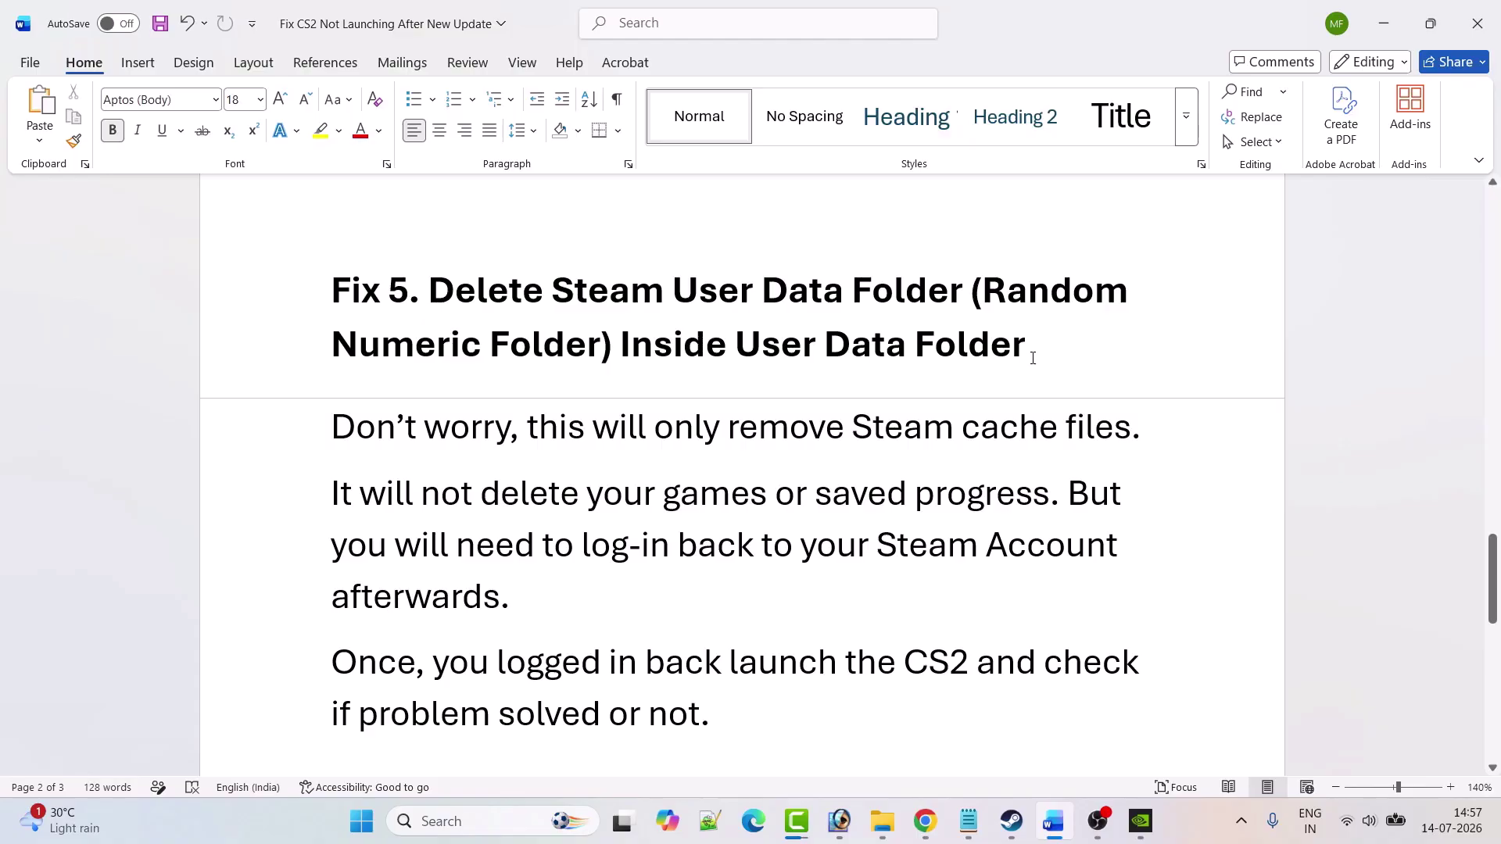
scroll(470, 408, "down", 1)
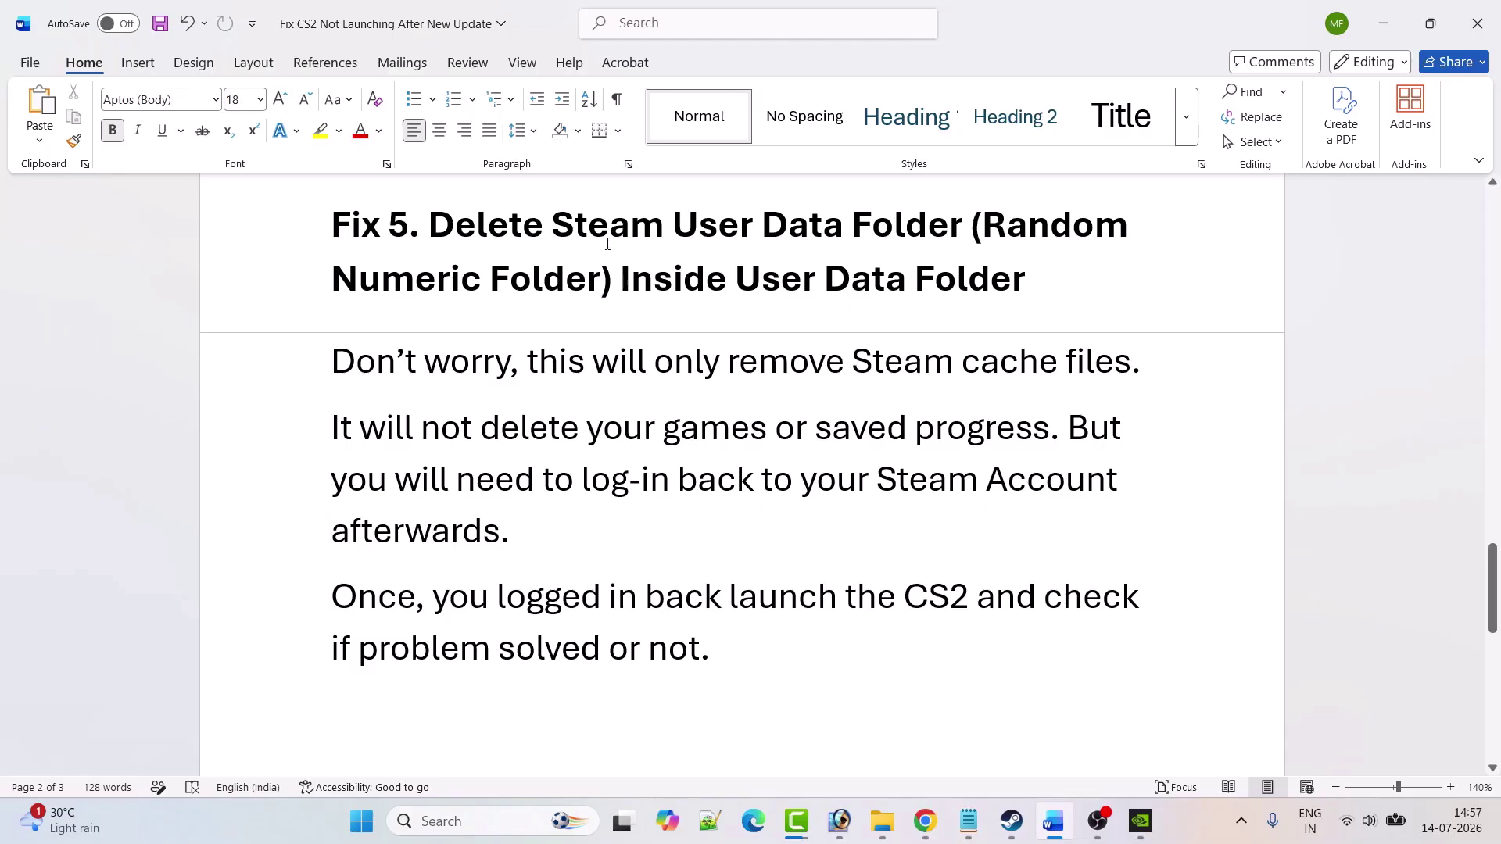
key("super+e")
double_click(274, 192)
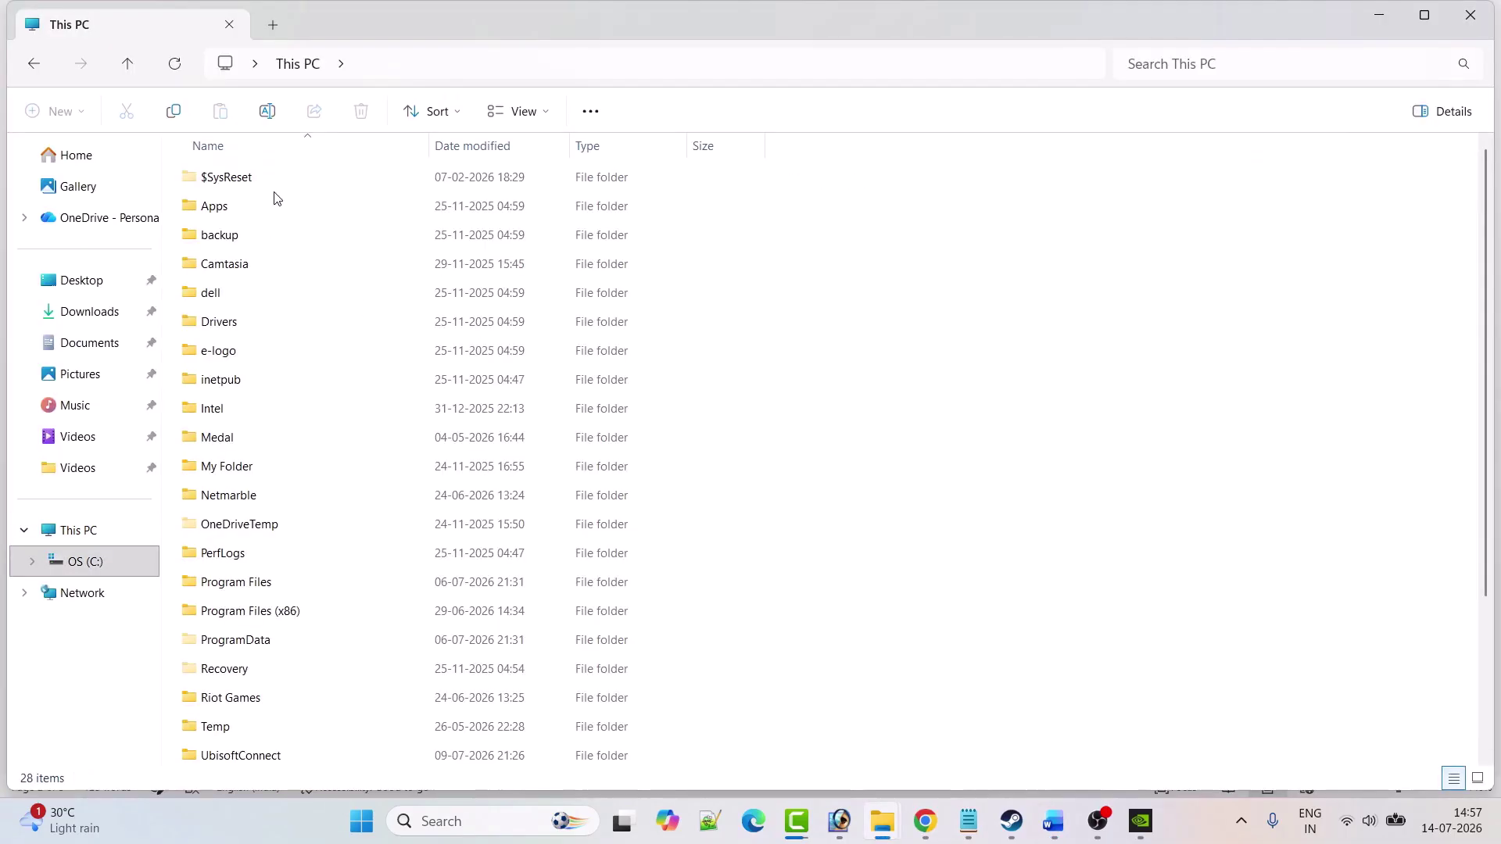
double_click(282, 614)
scroll(300, 521, "down", 1)
scroll(297, 519, "down", 2)
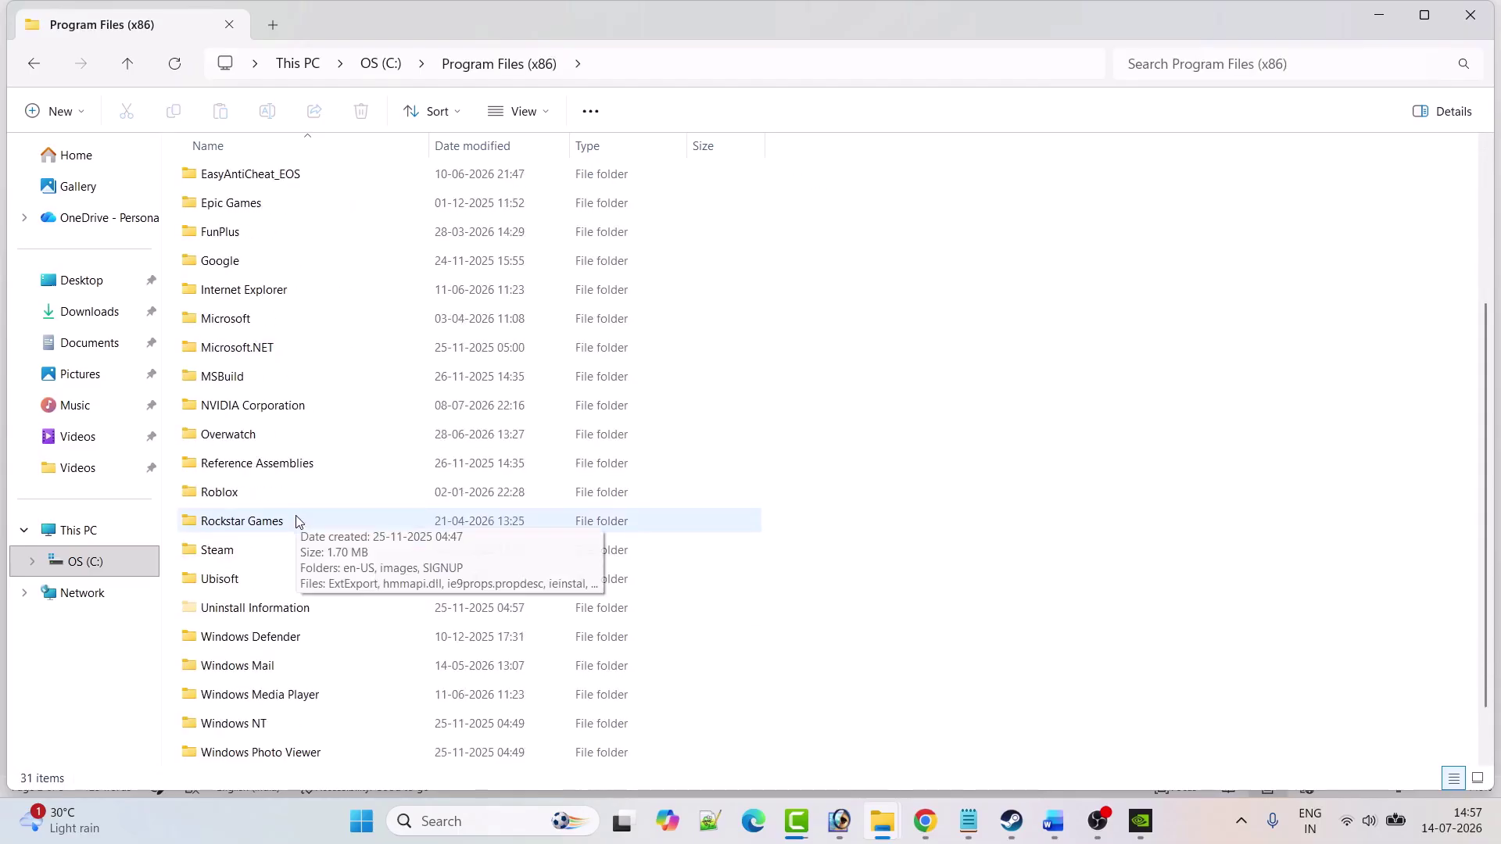
double_click(301, 550)
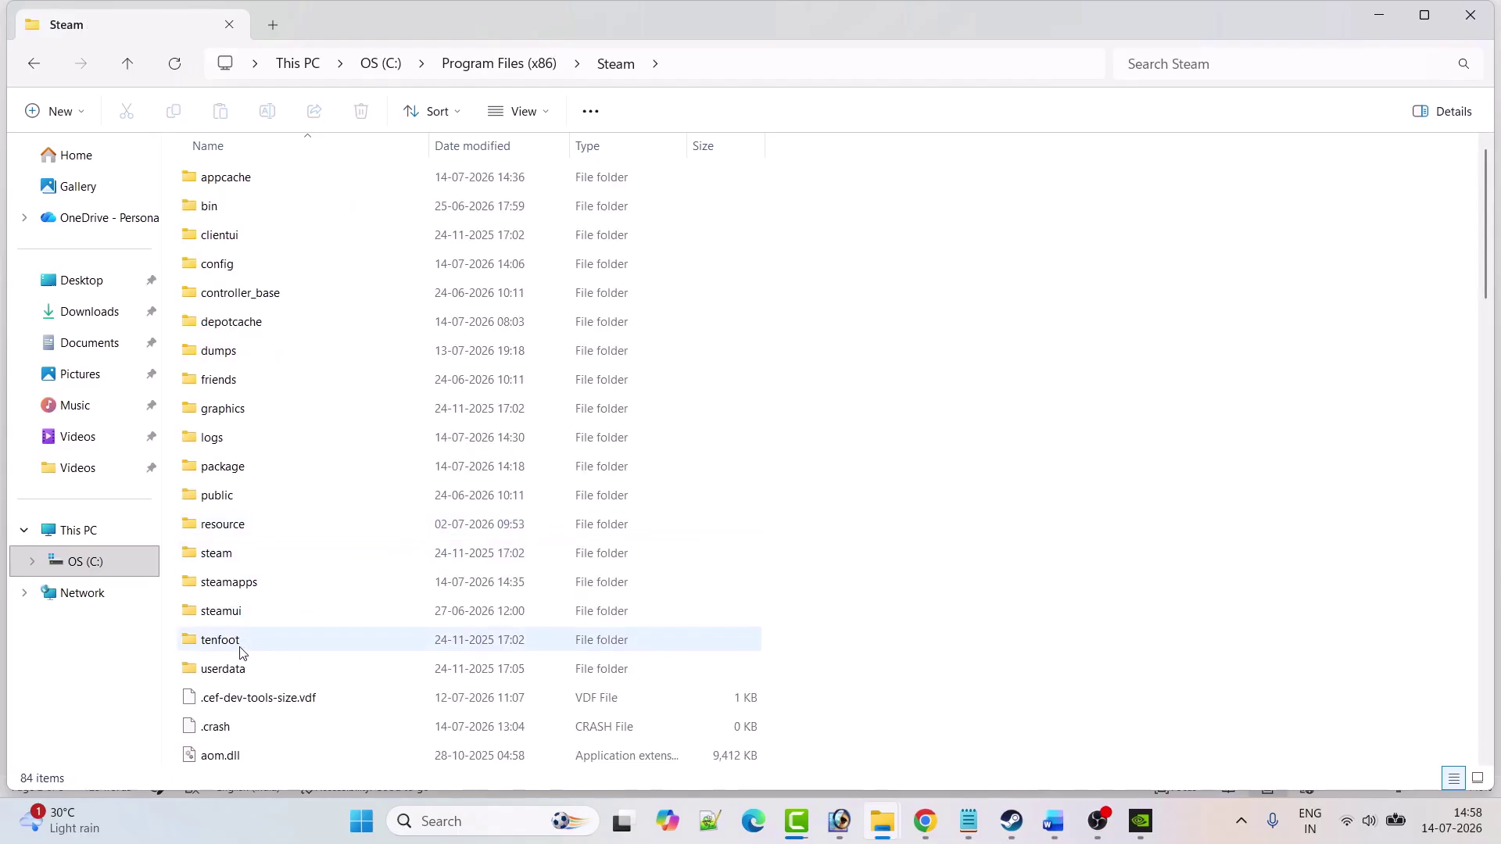
double_click(234, 668)
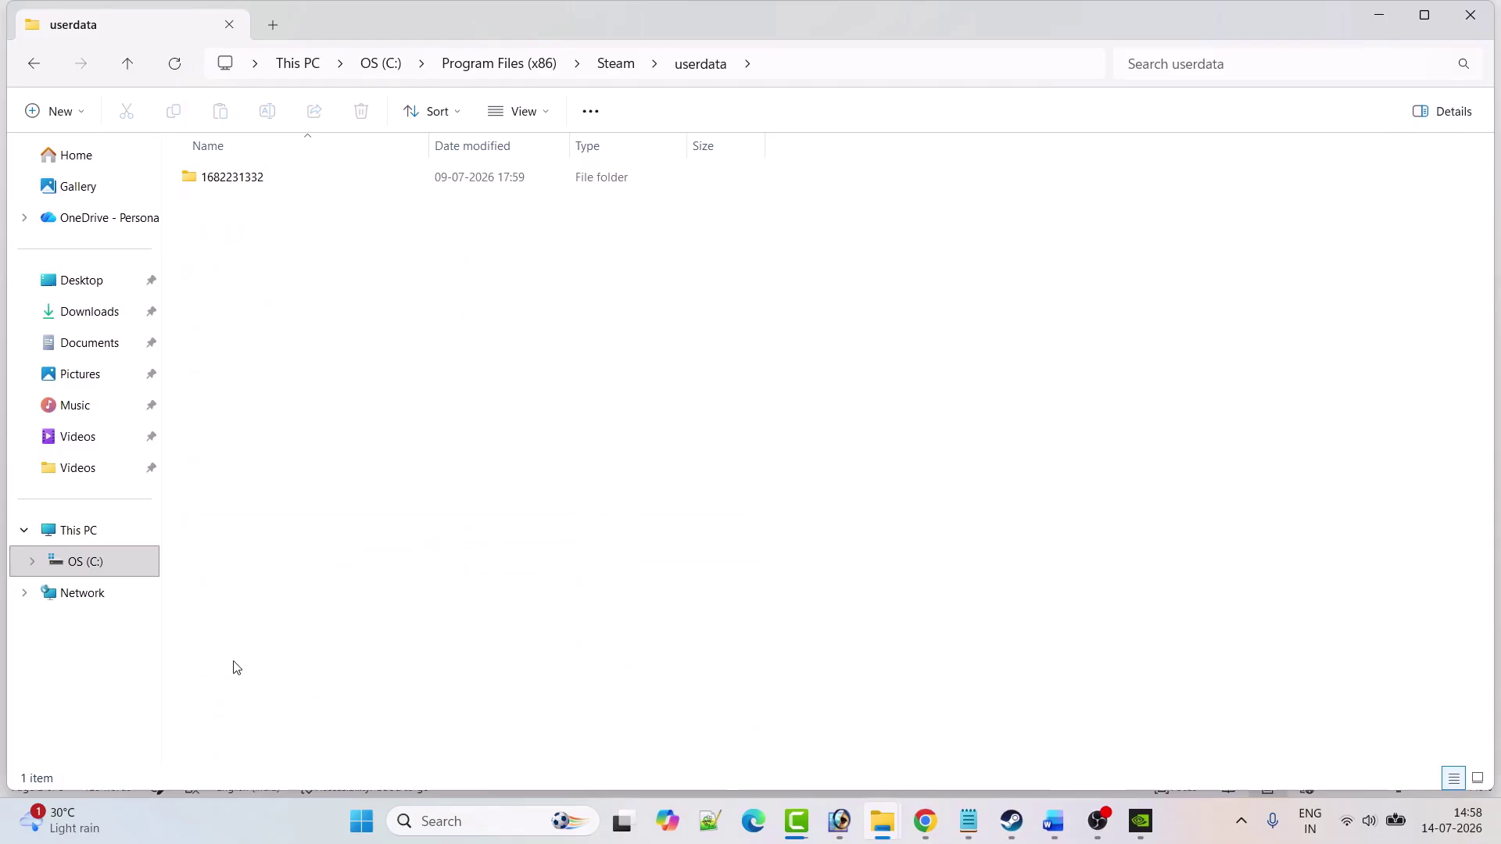
Delete the numeric folder inside Steam's userdata folder and return to the Fix 5 notes in Word.
left_click(228, 182)
right_click(281, 188)
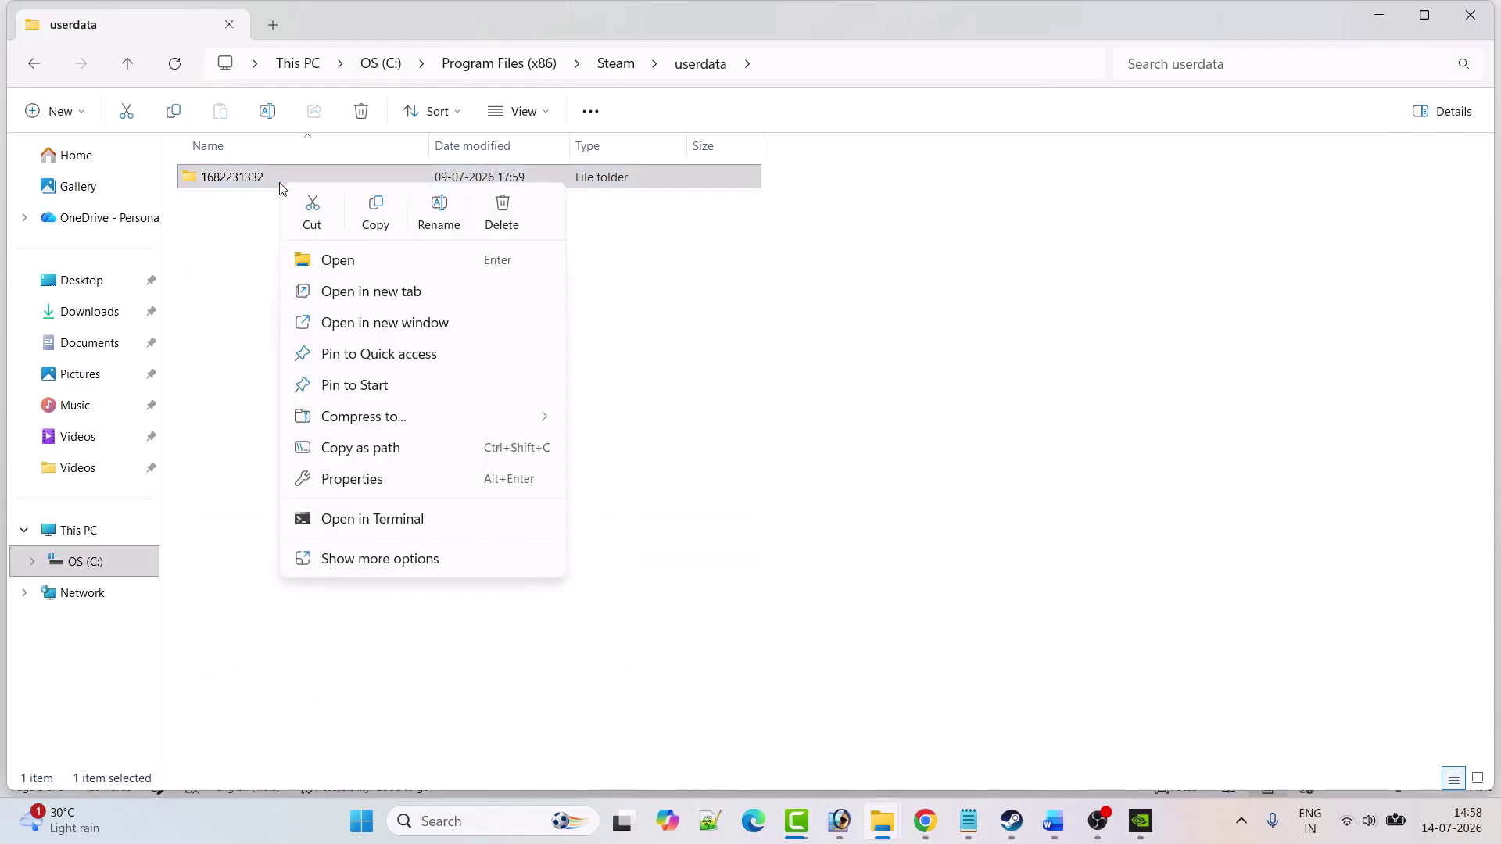
left_click(504, 208)
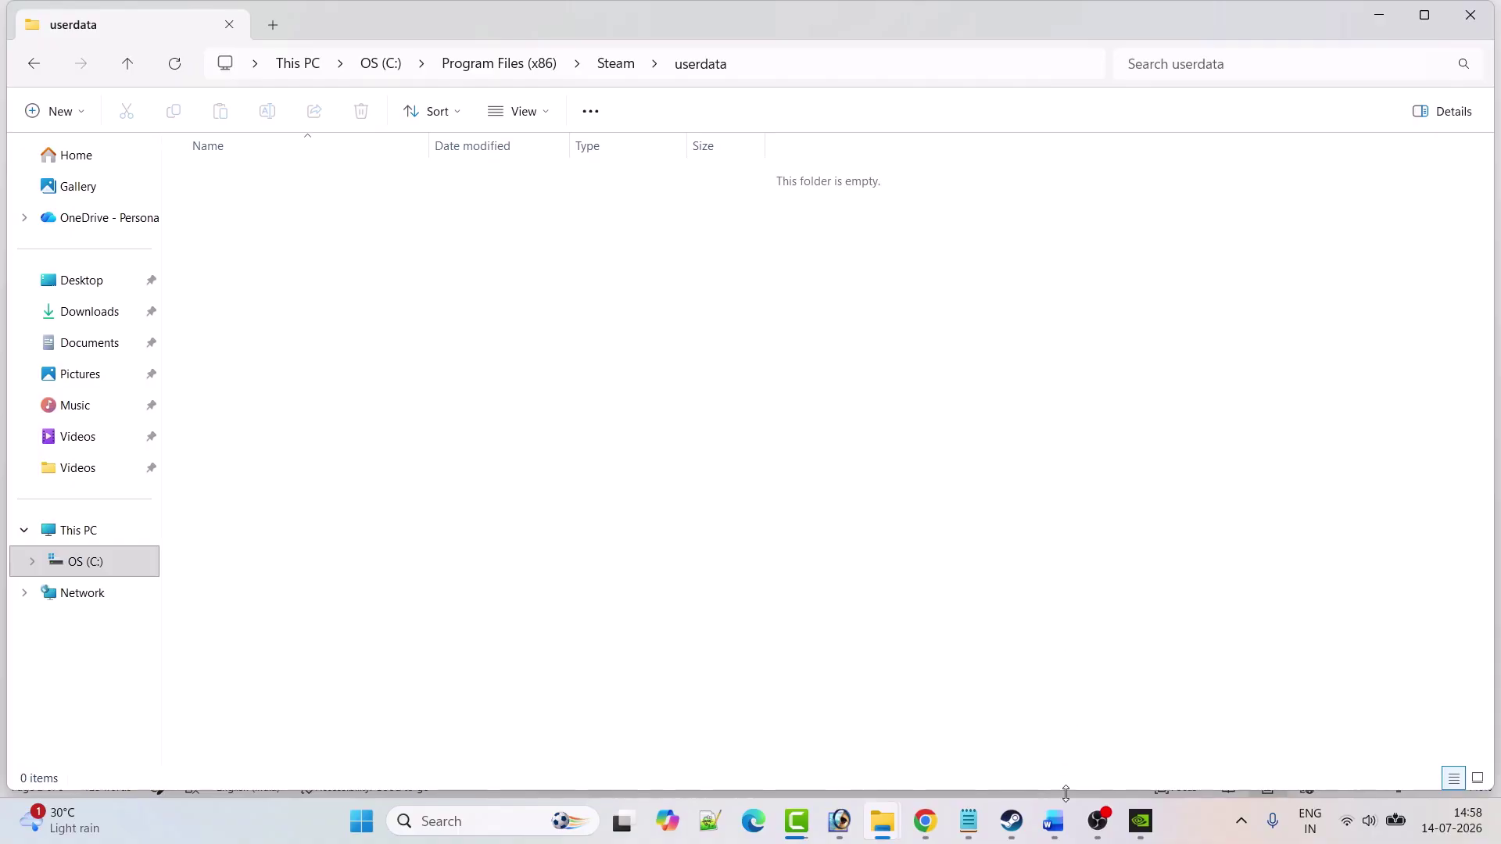
left_click(1055, 821)
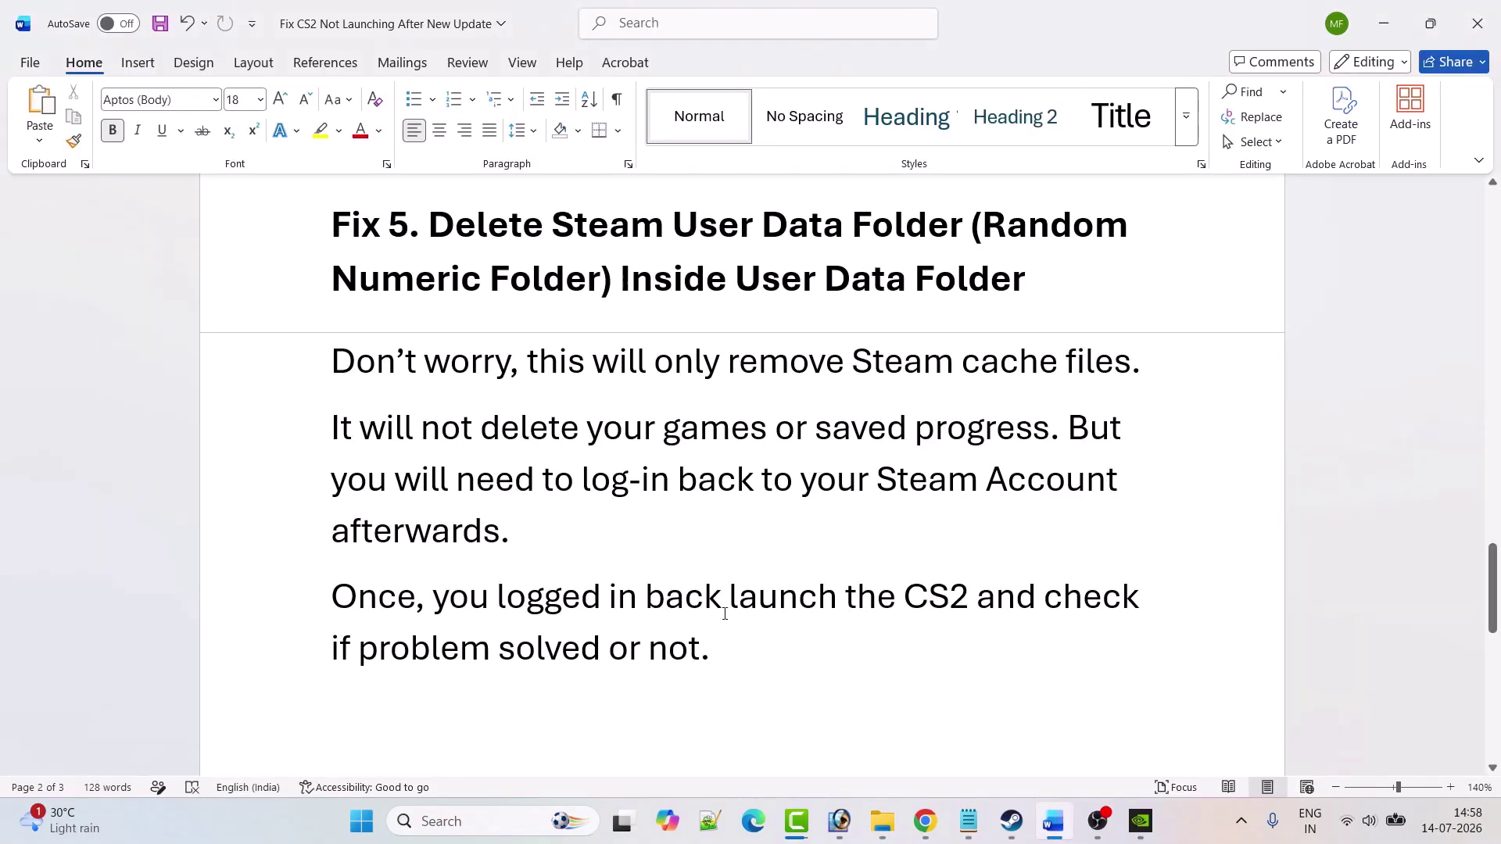